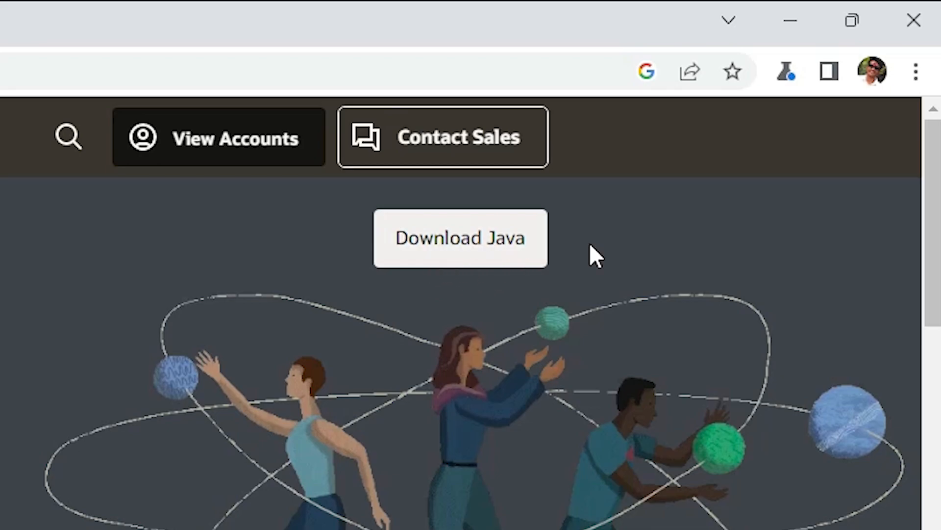
- Open the Java download page and list the Windows downloads for Java SE Development Kit 20
left_click(492, 243)
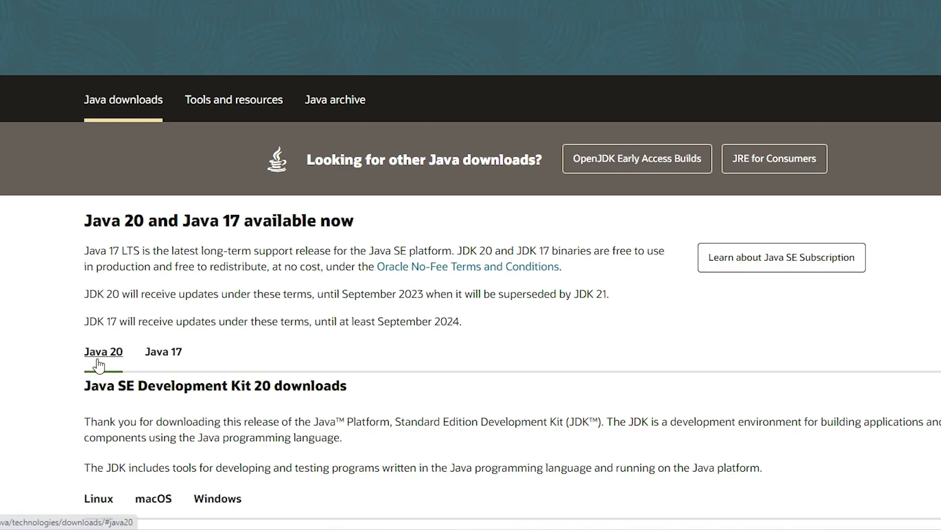
scroll(72, 364, "down", 2)
scroll(72, 364, "down", 5)
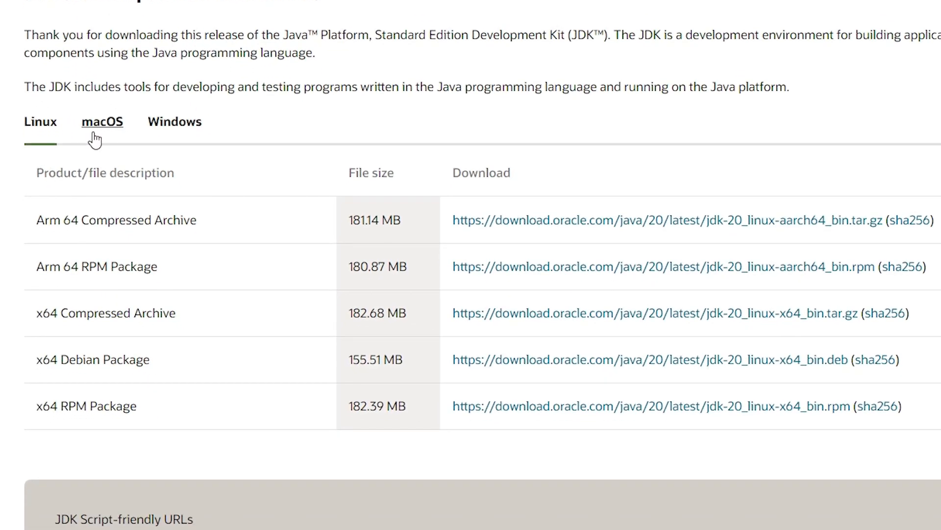
left_click(183, 127)
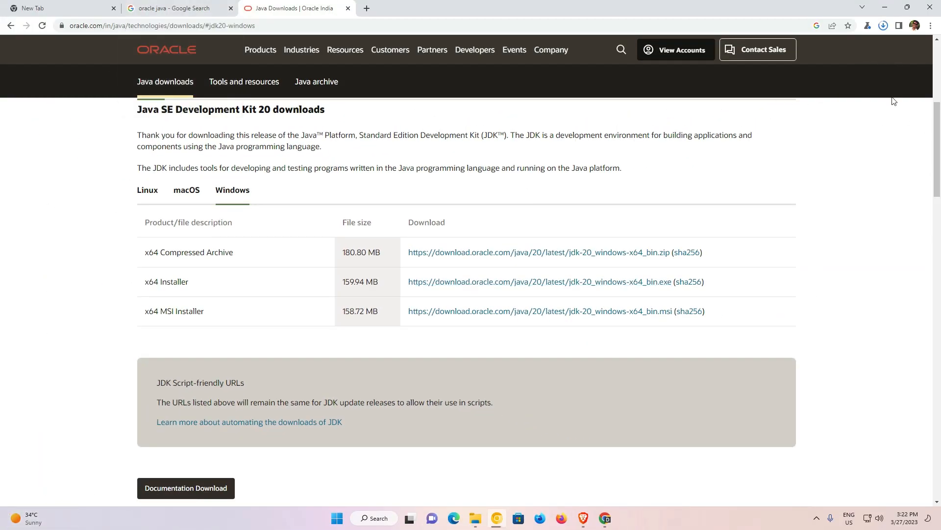
- Open the full download history and show the finished jdk-20_windows-x64_bin.exe in its folder
left_click(882, 28)
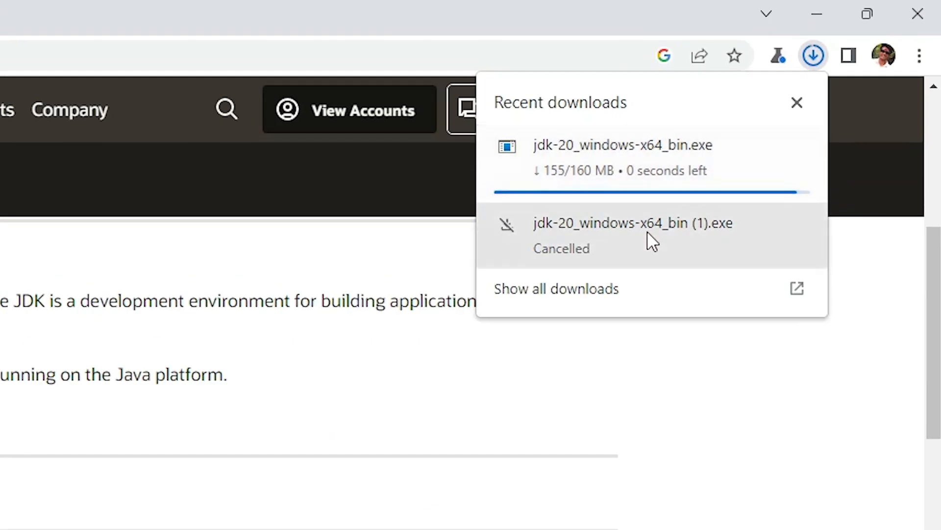
left_click(555, 290)
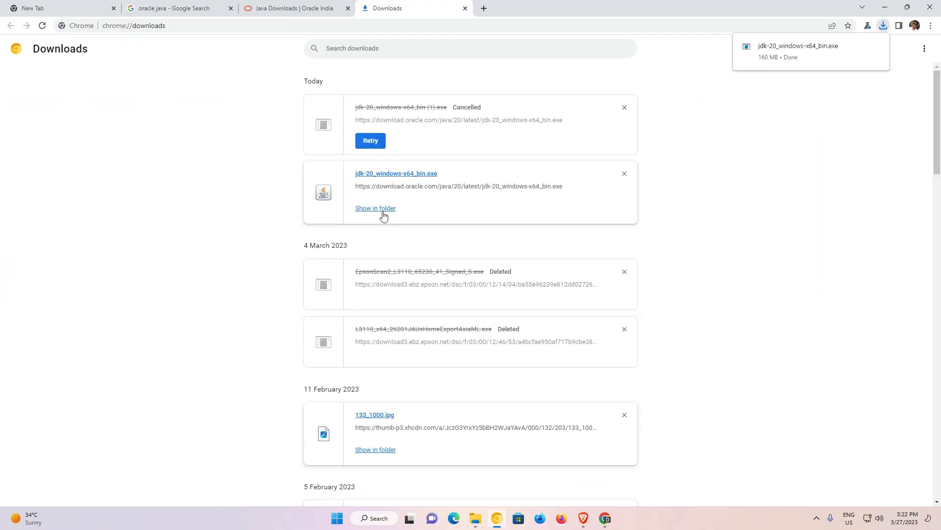
left_click(381, 210)
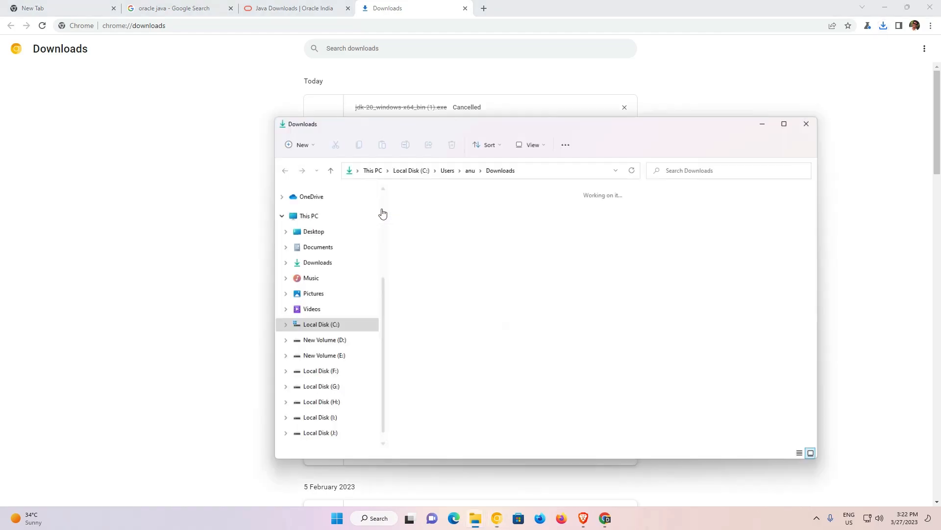
- Move the jdk-20_windows-x64_bin installer from the Downloads folder to an empty area of the desktop and close the folder window
left_click(893, 7)
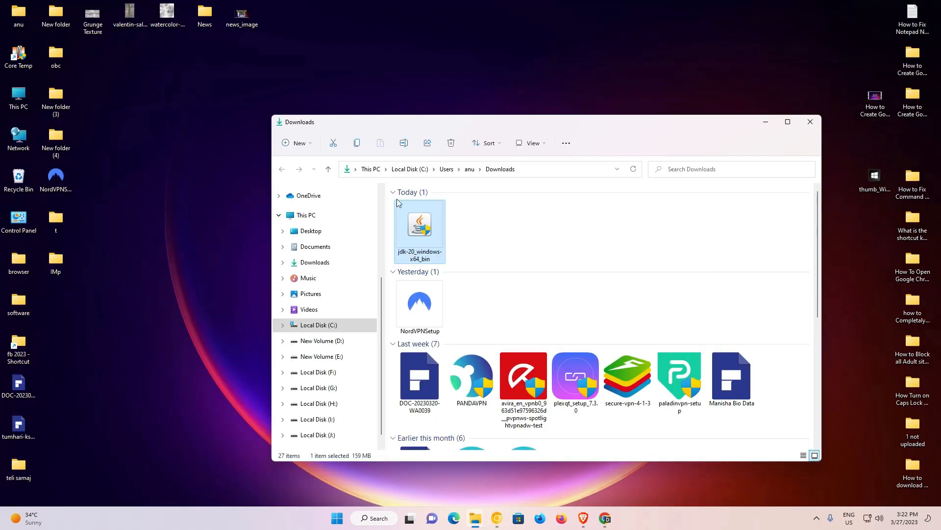
left_click_drag(423, 222, 211, 246)
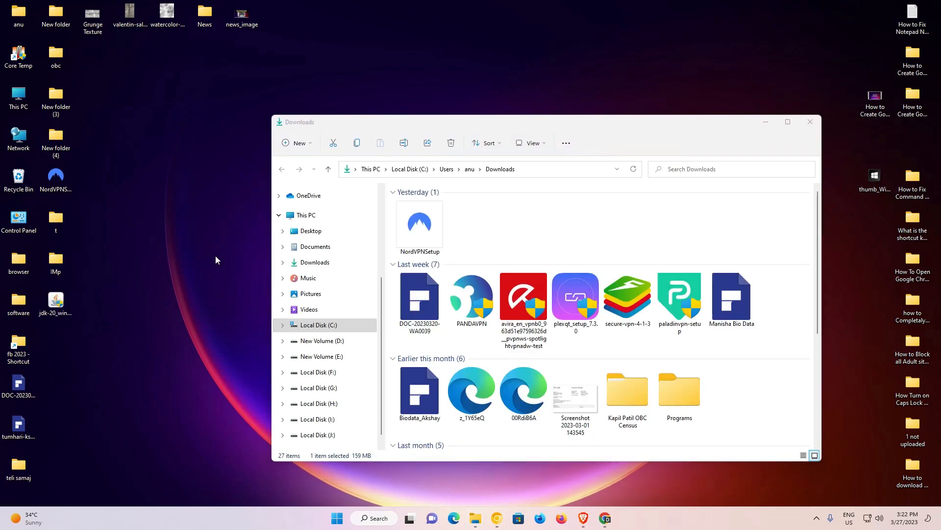
left_click(811, 122)
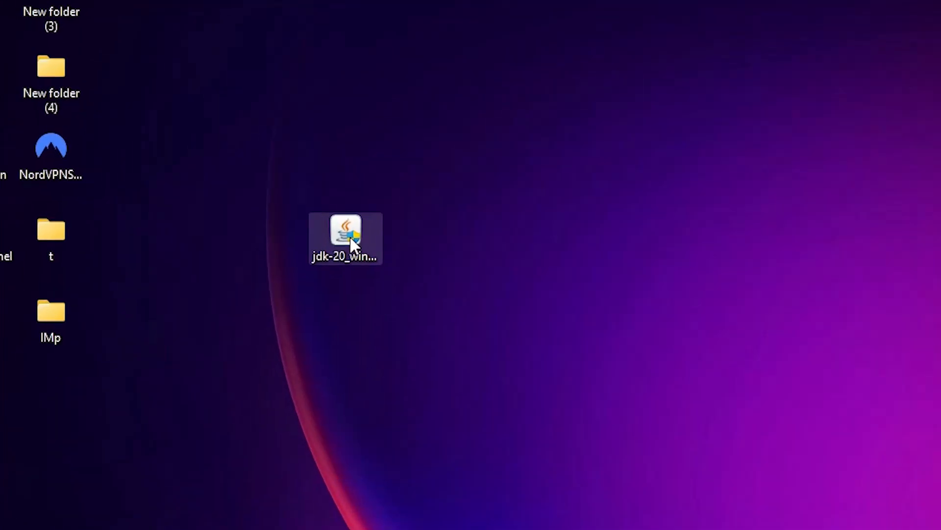
left_click_drag(222, 226, 154, 223)
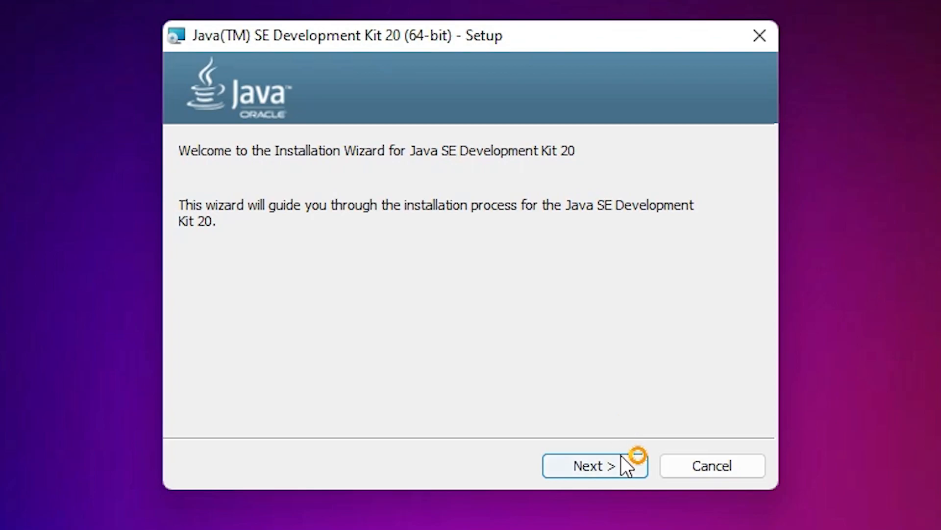
- Install Java SE Development Kit 20 in the default folder C:\Program Files\Java\jdk-20\ and close the setup wizard
left_click(617, 469)
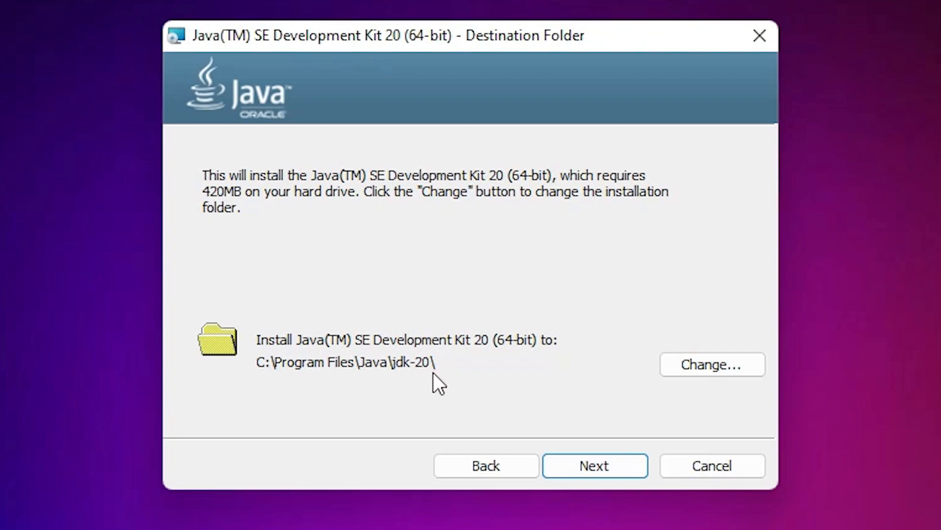
left_click(710, 363)
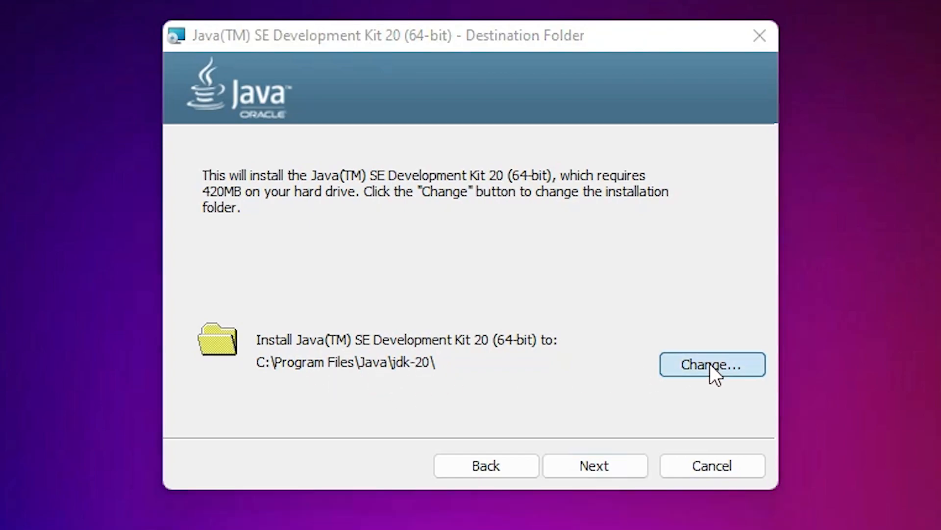
left_click(614, 203)
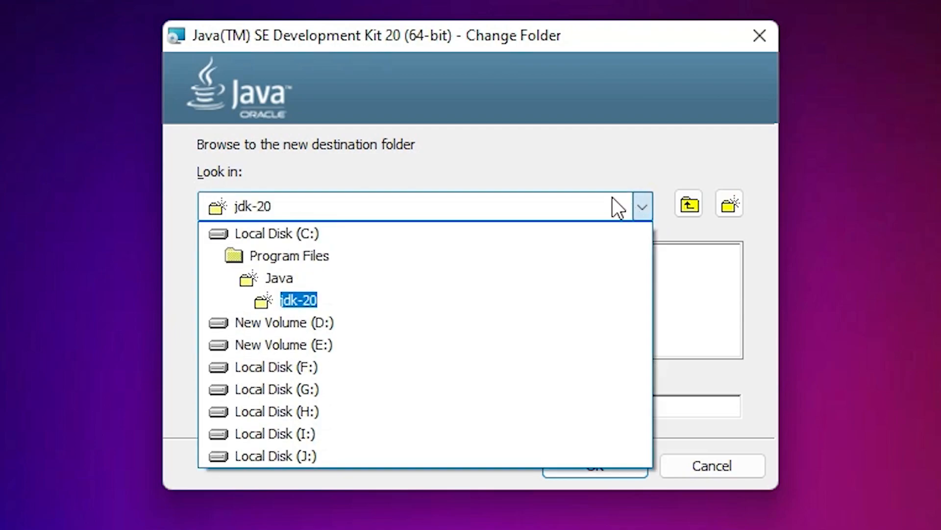
left_click(572, 128)
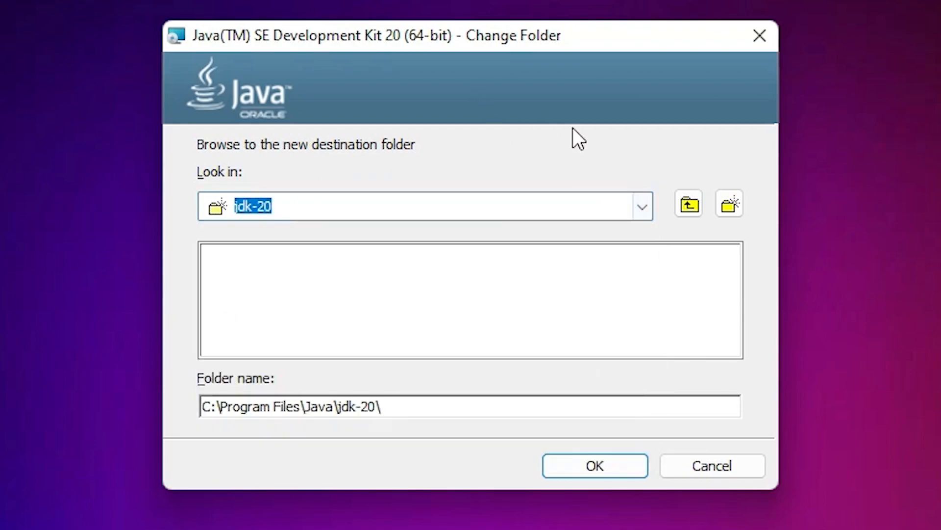
left_click(608, 458)
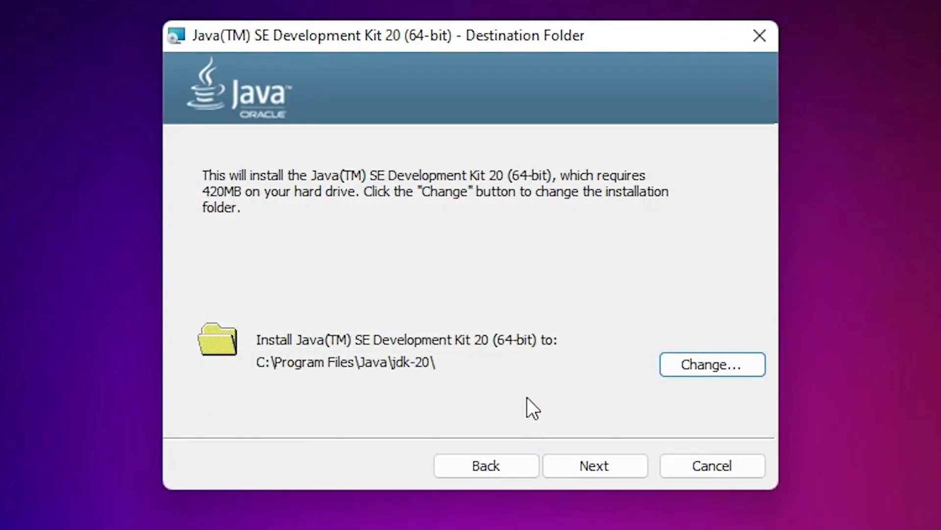
left_click(631, 460)
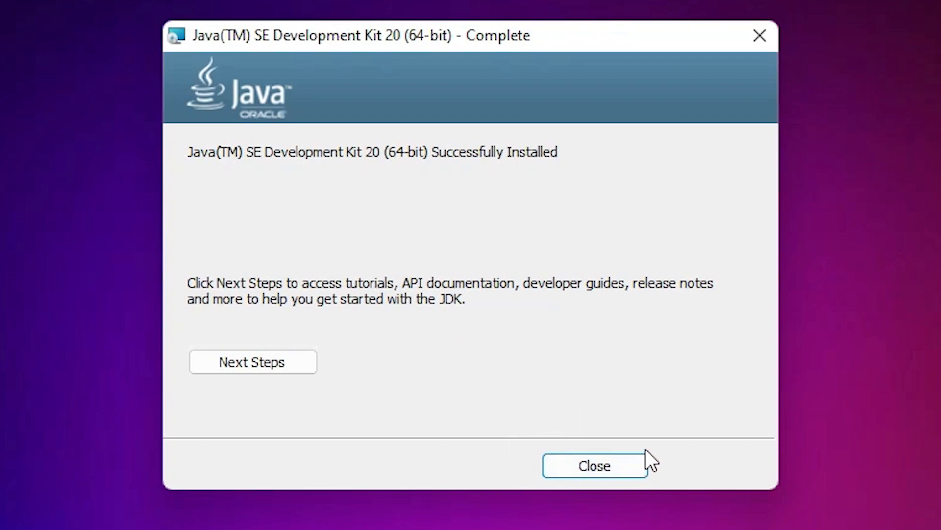
left_click(616, 463)
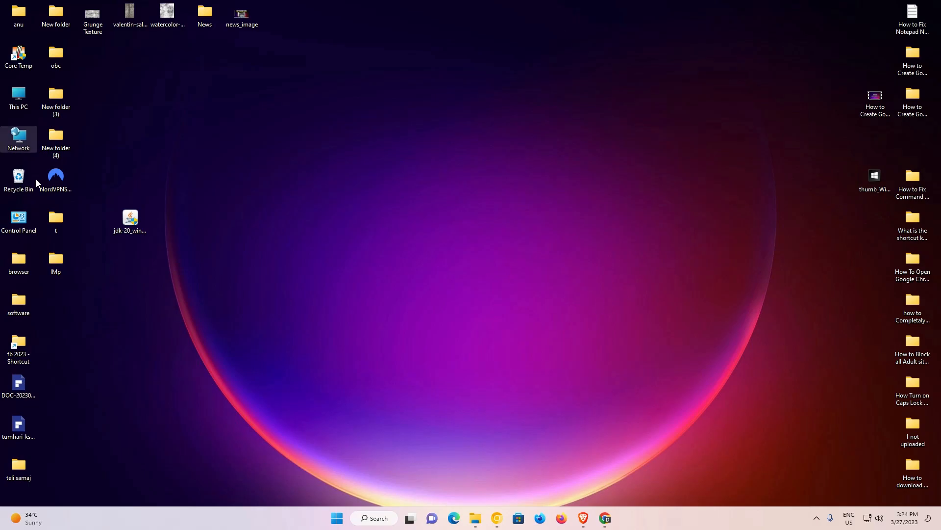
- Move the JDK installer icon on the desktop into the icon column beneath the IMp folder
left_click_drag(134, 218, 136, 234)
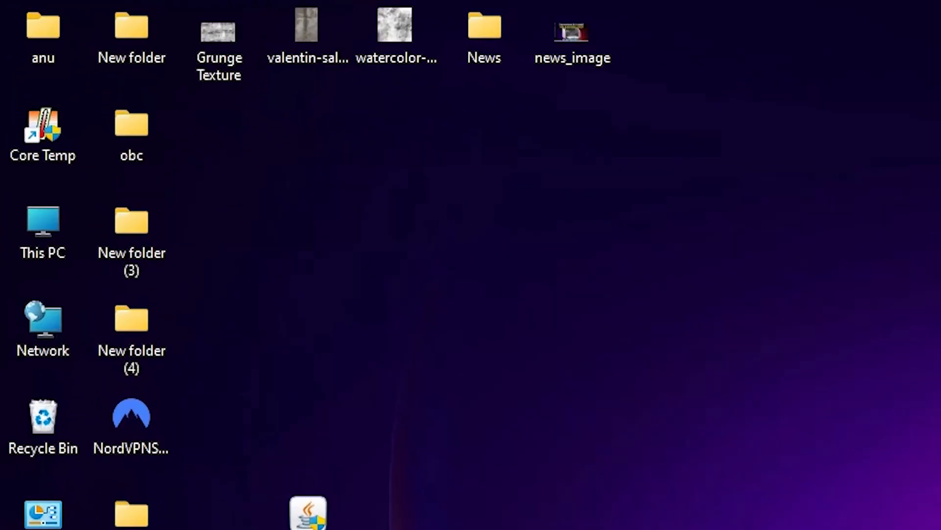
left_click_drag(316, 529, 330, 529)
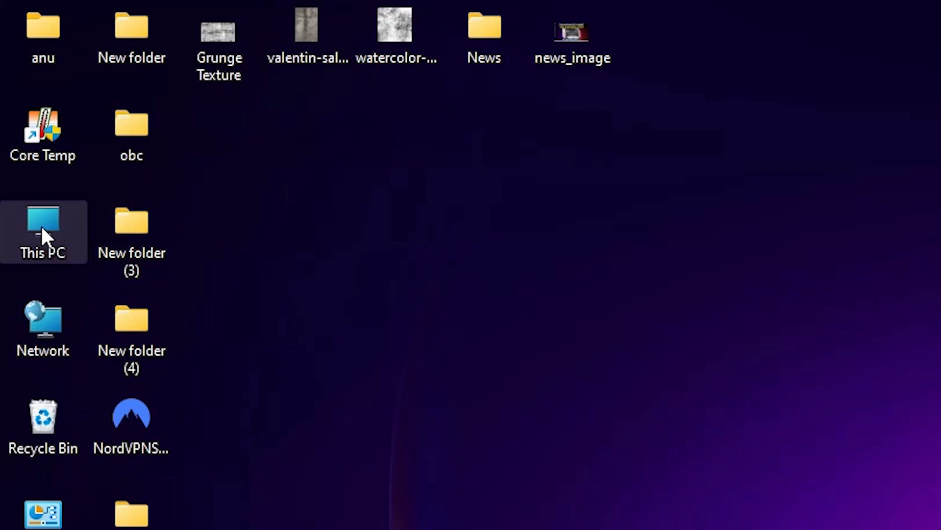
- Open the installed JDK's bin folder at C:\Program Files\Java\jdk-20\bin, starting from This PC
double_click(38, 235)
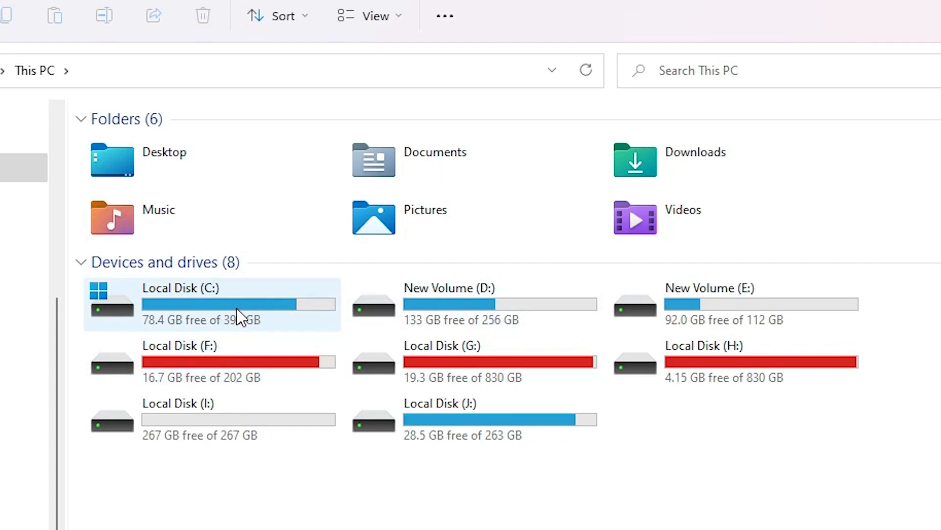
double_click(209, 310)
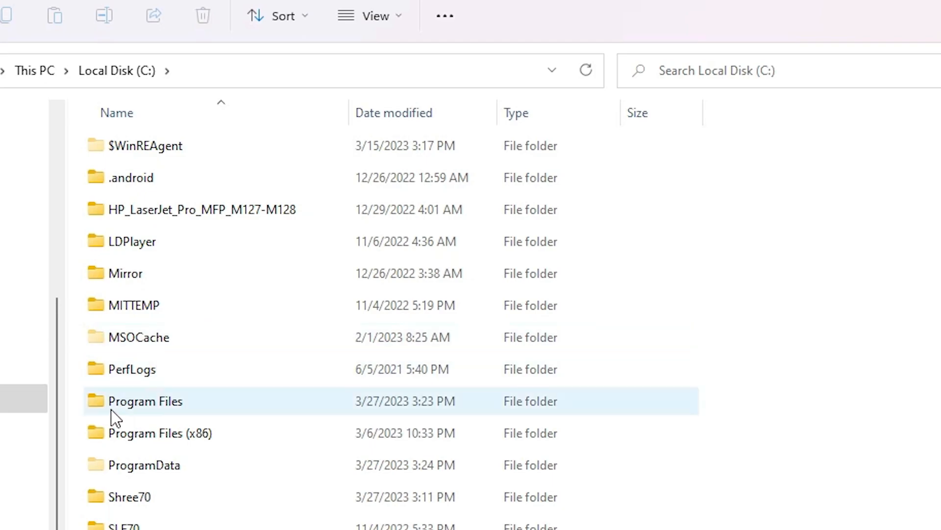
double_click(157, 406)
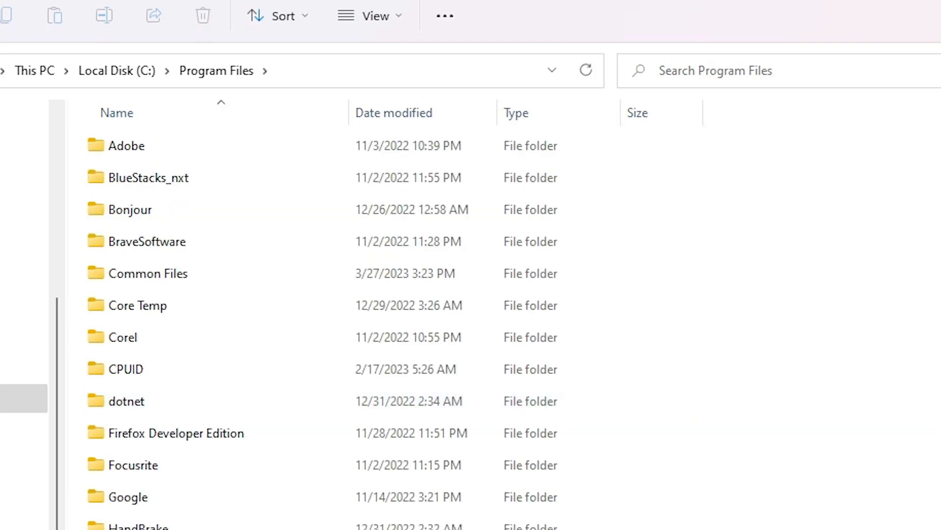
scroll(105, 480, "down", 3)
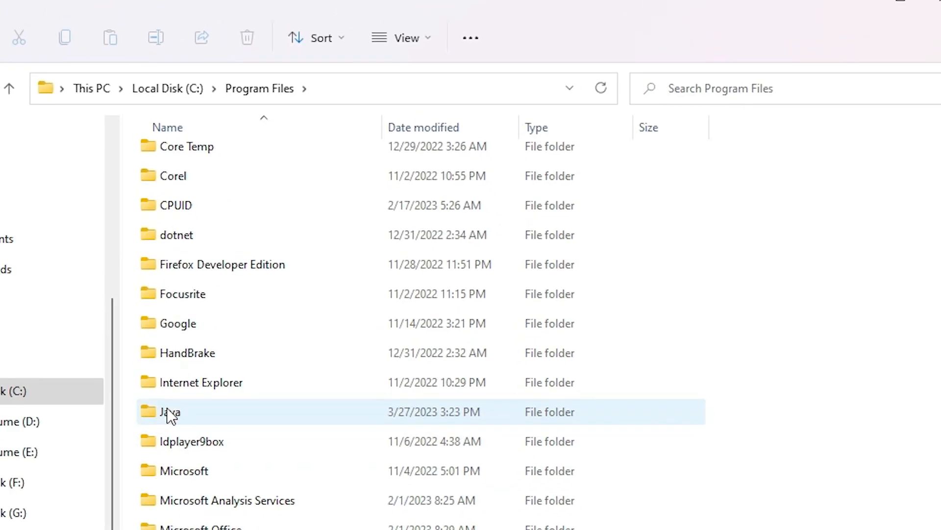
double_click(187, 417)
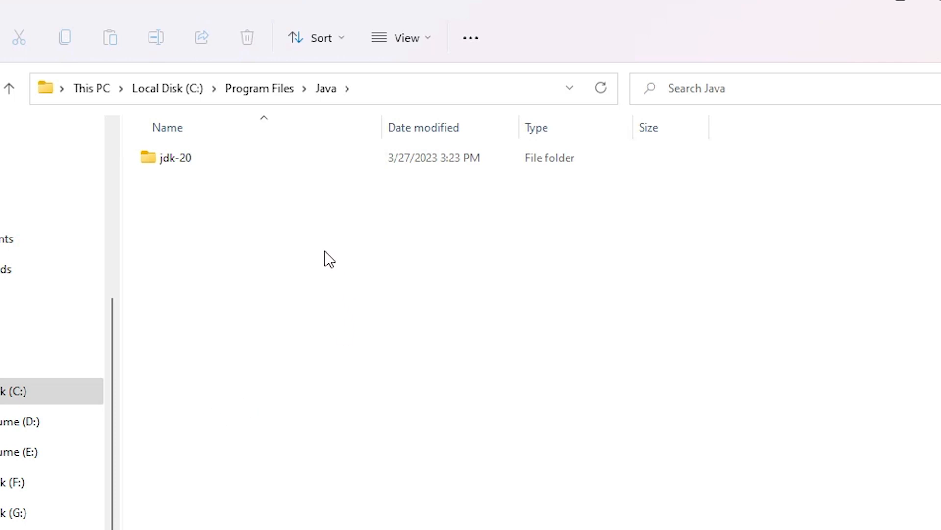
double_click(183, 164)
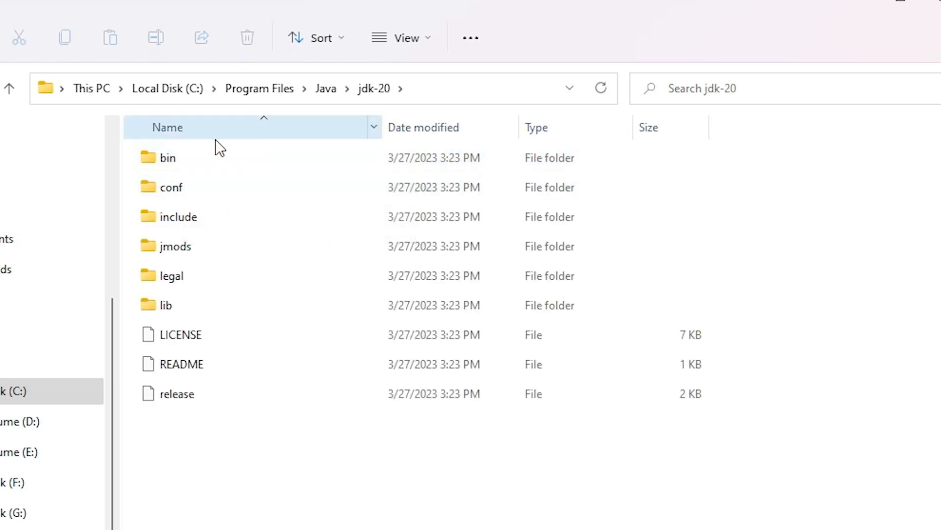
double_click(196, 169)
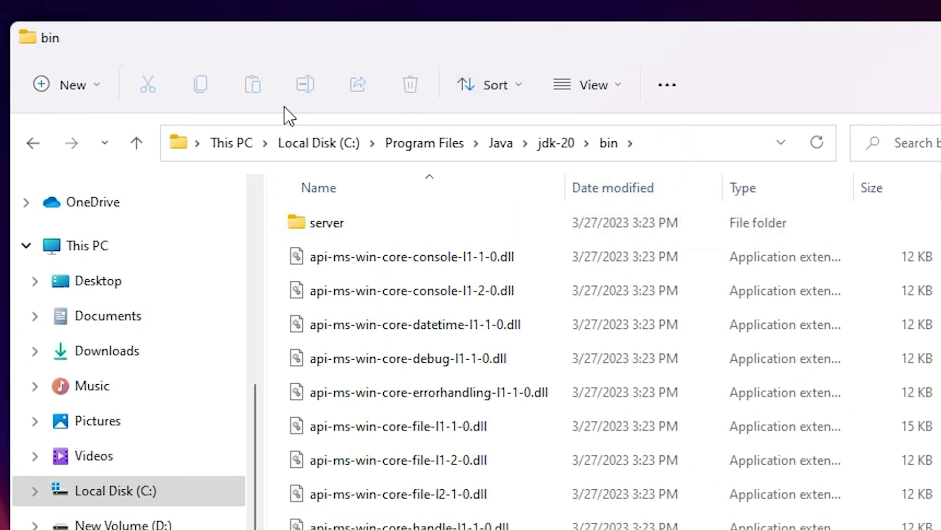
- Copy the bin folder's full path, C:\Program Files\Java\jdk-20\bin, and close the folder window
left_click(687, 153)
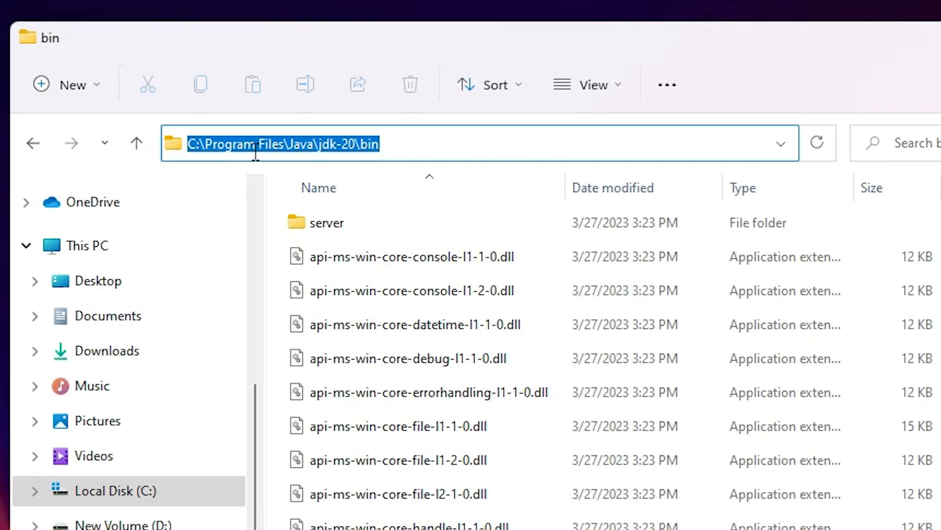
left_click(405, 142)
left_click_drag(405, 146, 185, 145)
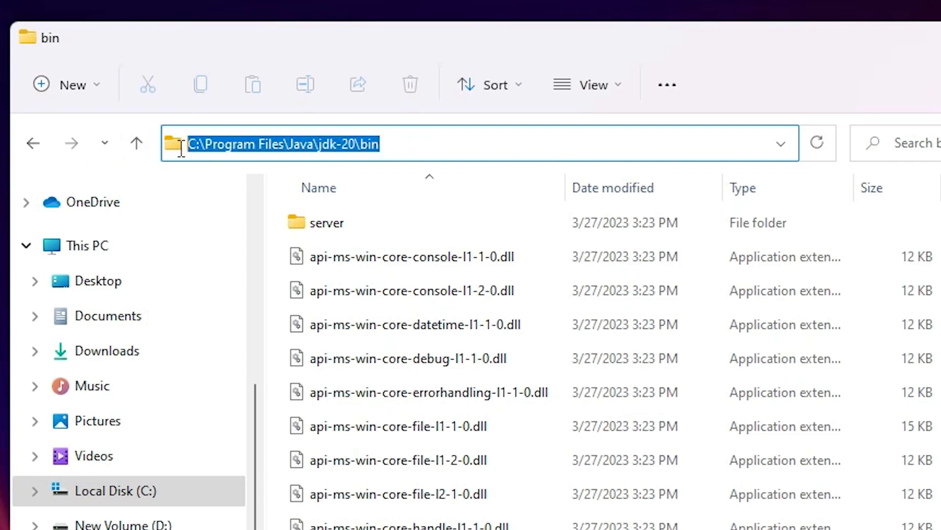
right_click(331, 145)
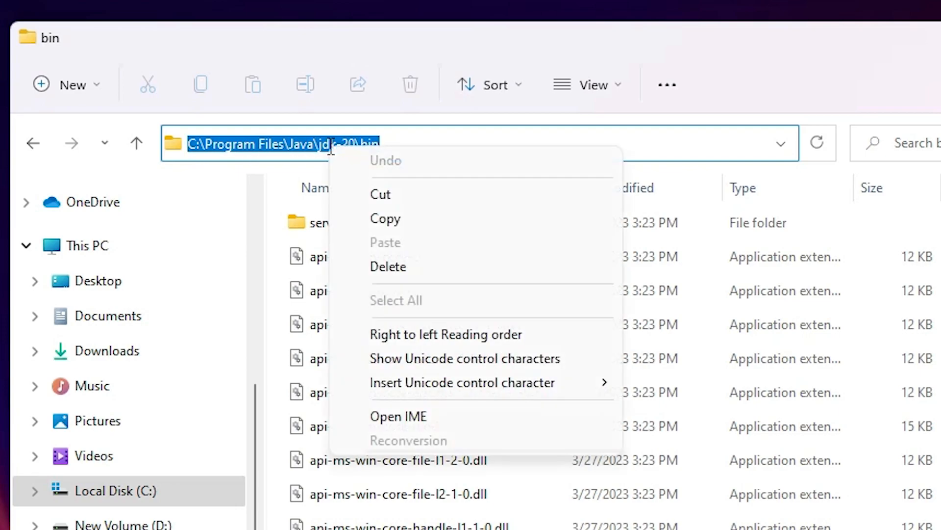
left_click(395, 218)
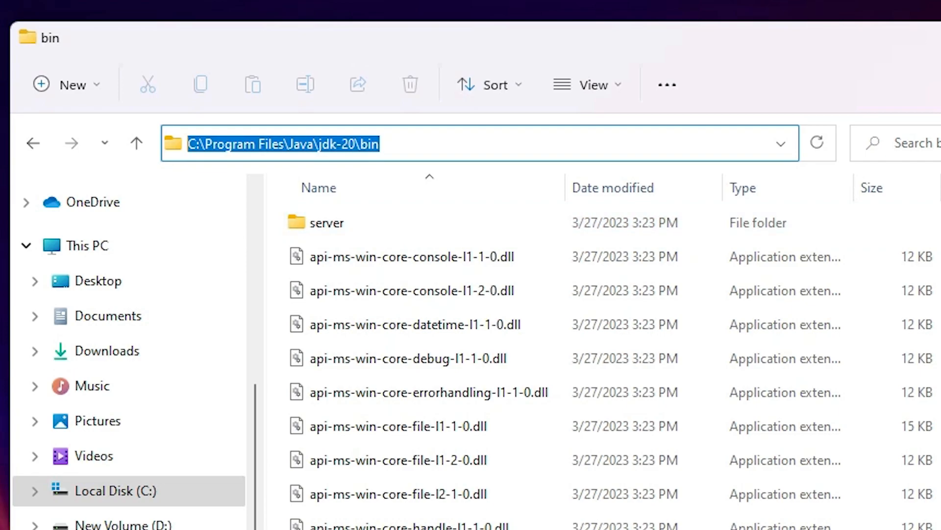
left_click(691, 107)
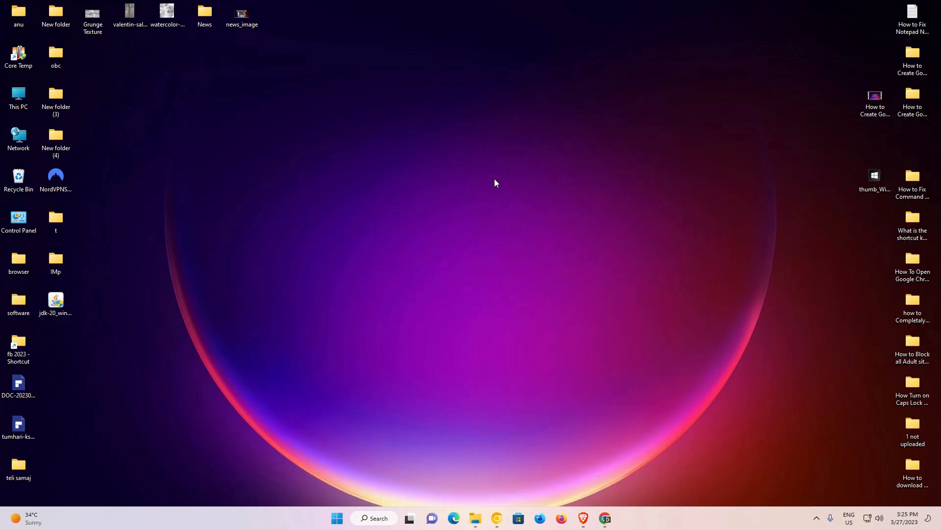
- Search Windows for "envi", open the system environment variables settings, and move the System Properties dialog toward the middle of the desktop
left_click(336, 515)
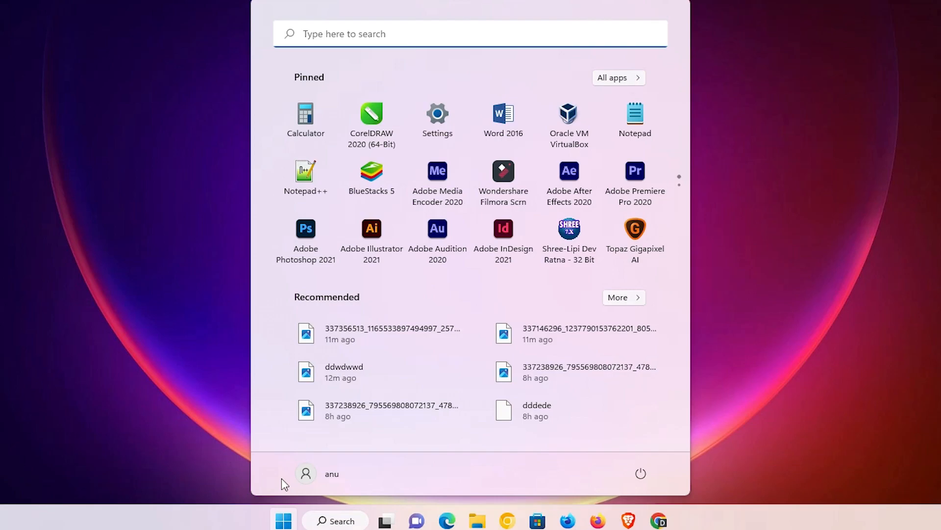
type("envi")
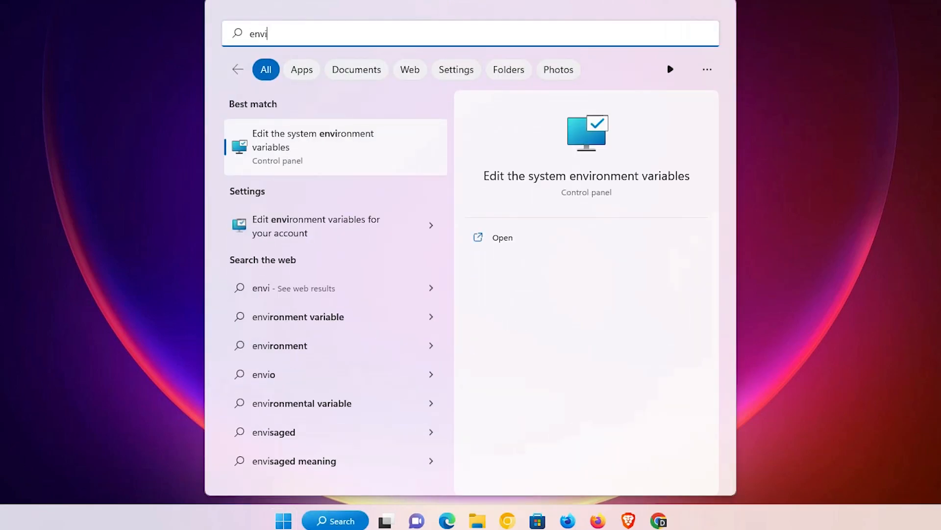
left_click(313, 153)
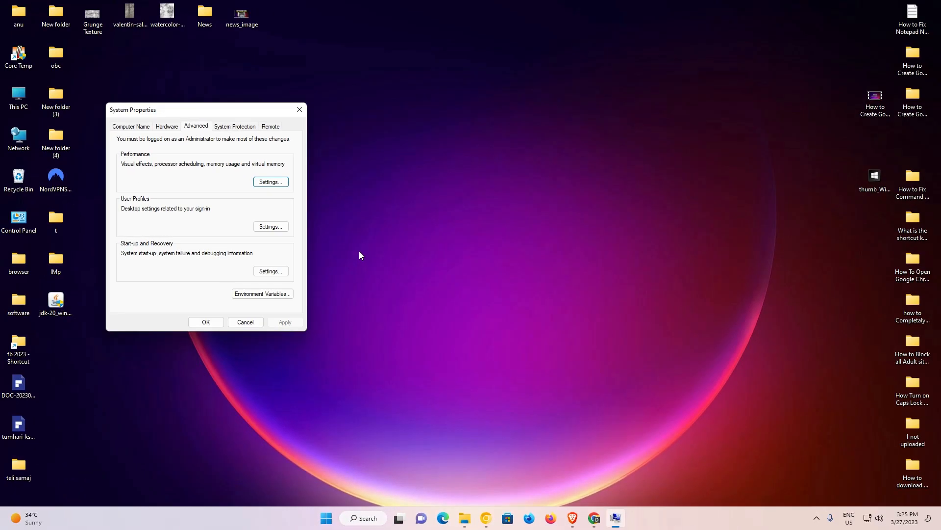
left_click_drag(217, 117, 427, 153)
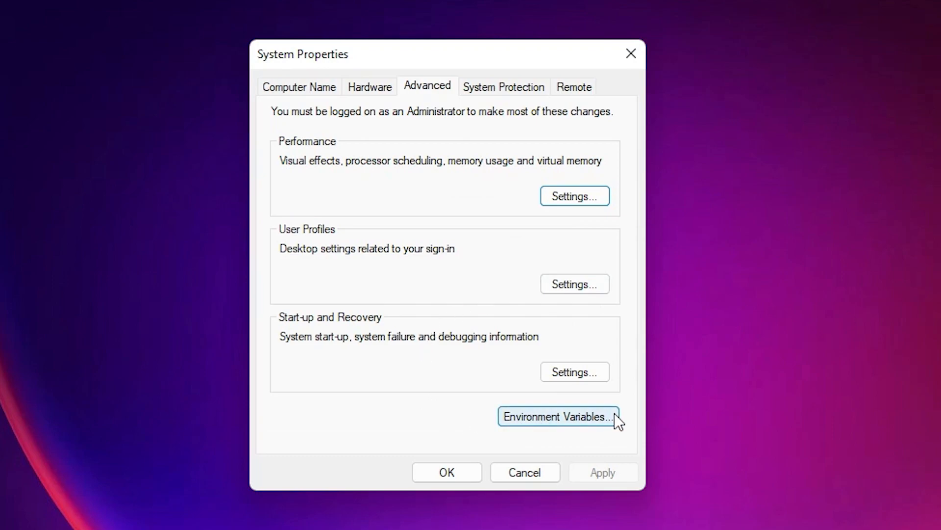
- Add C:\Program Files\Java\jdk-20\bin as a new entry to the Path system variable and confirm the edit
left_click(547, 419)
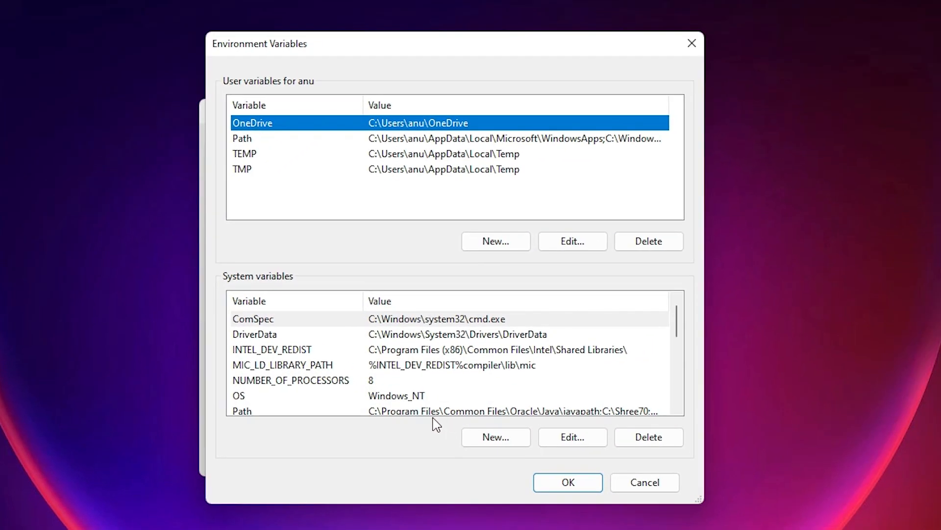
left_click_drag(535, 49, 504, 51)
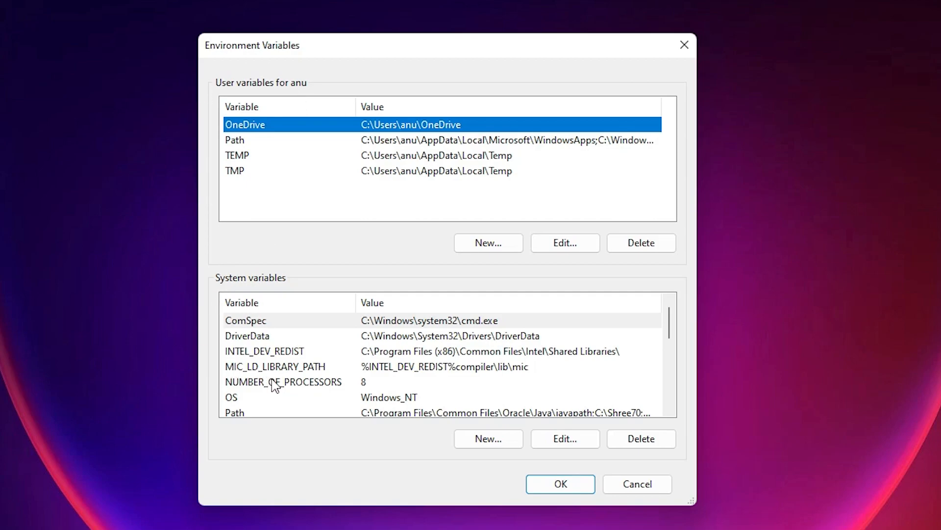
scroll(275, 385, "down", 1)
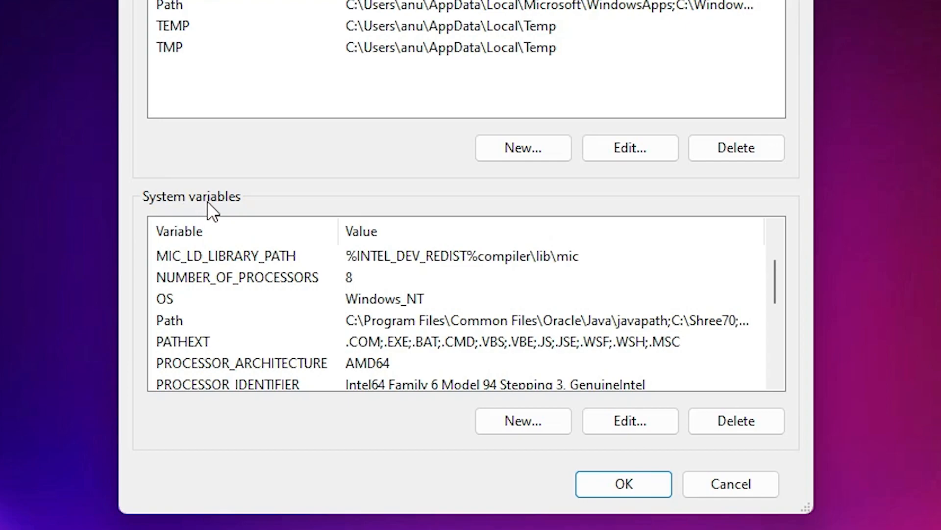
left_click(205, 322)
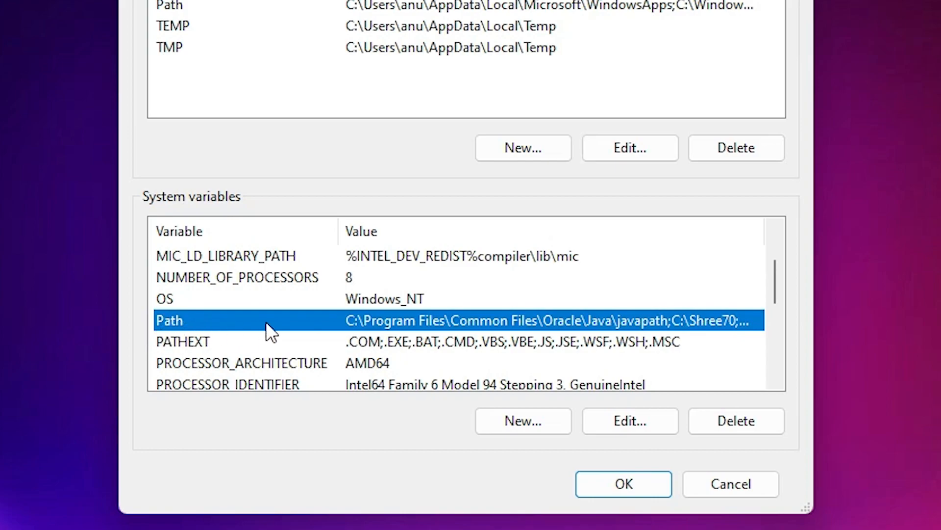
left_click(650, 418)
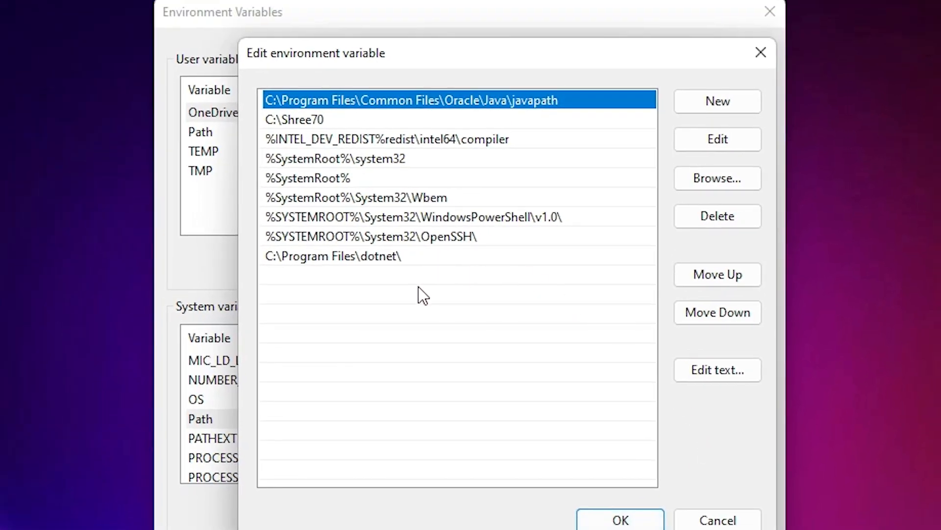
left_click(726, 113)
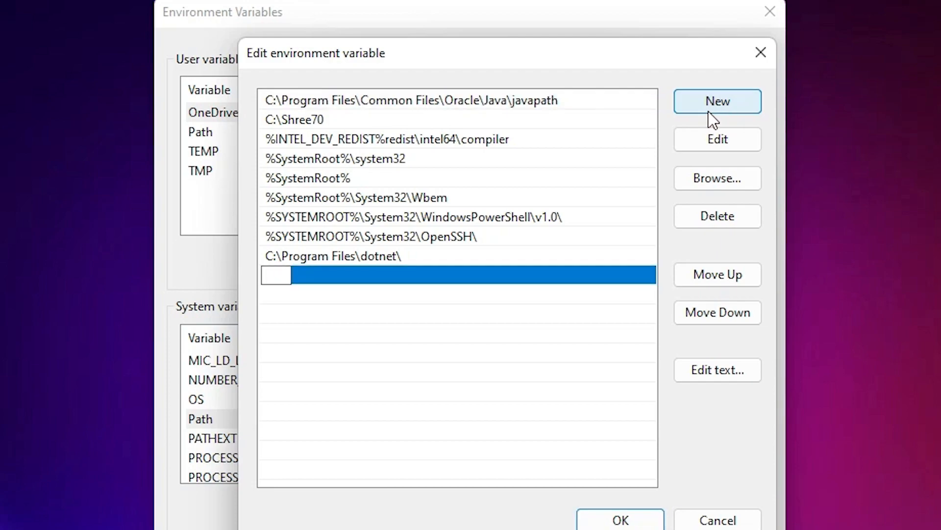
right_click(278, 274)
left_click(380, 365)
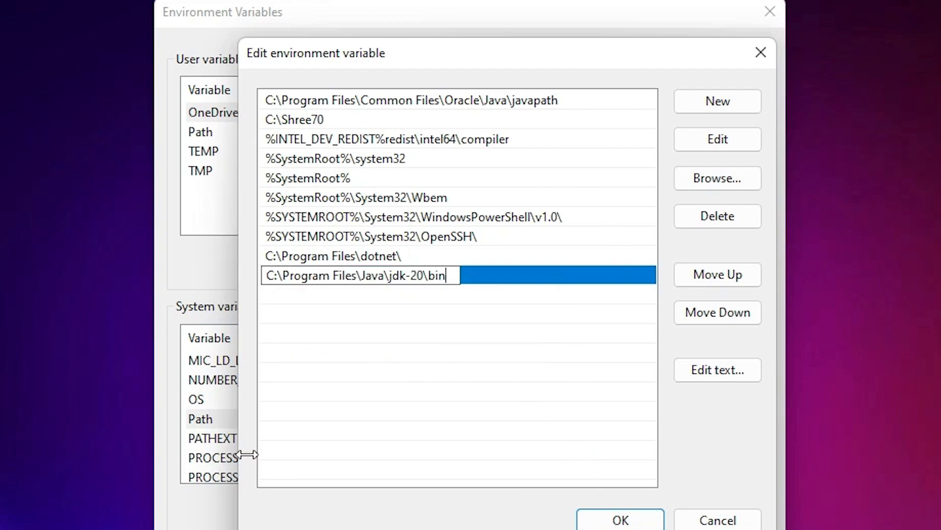
left_click(405, 364)
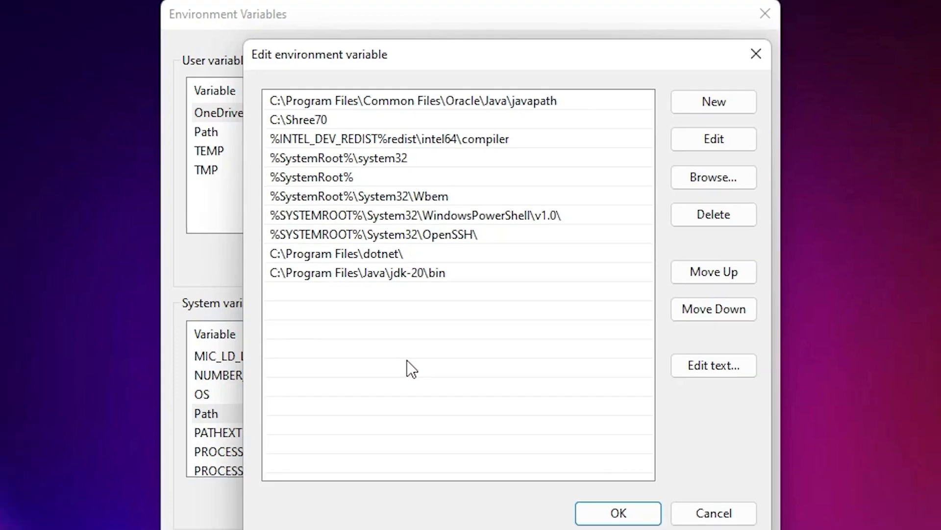
left_click(582, 456)
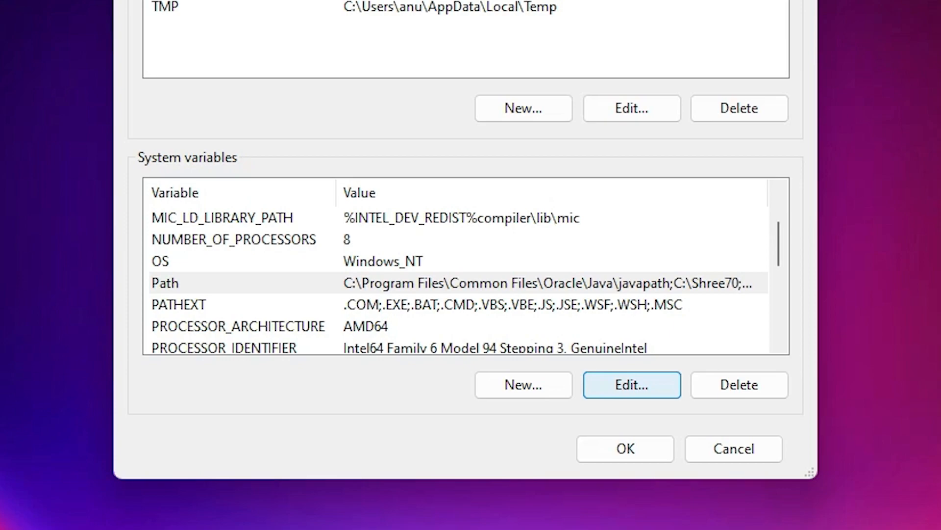
- Start a new system variable named JAVA_HOME and paste C:\Program Files\Java\jdk-20\bin as its value
left_click(534, 383)
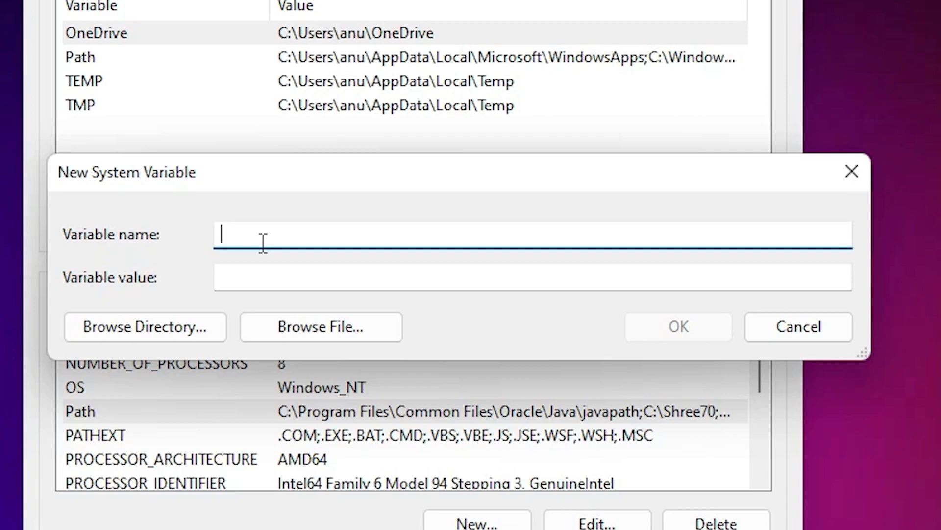
type("JAVA_HOME")
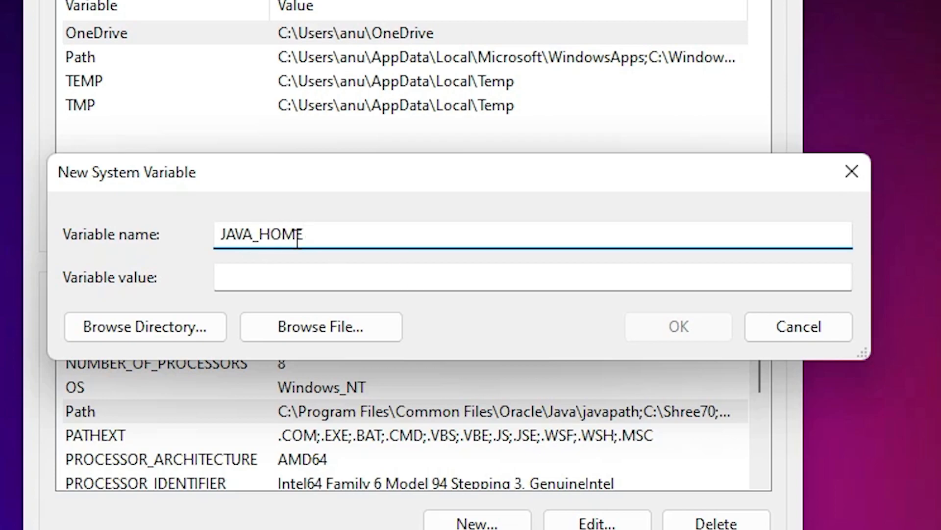
left_click(291, 275)
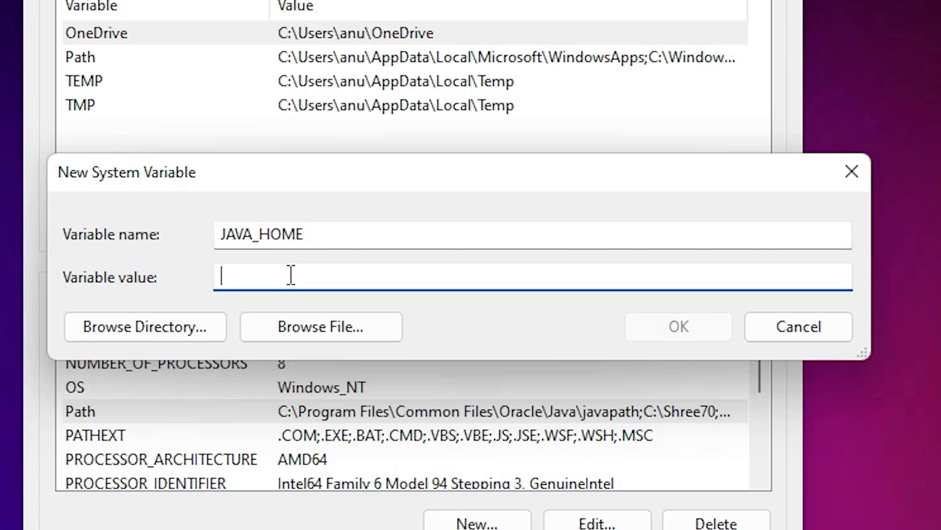
right_click(235, 276)
left_click(305, 387)
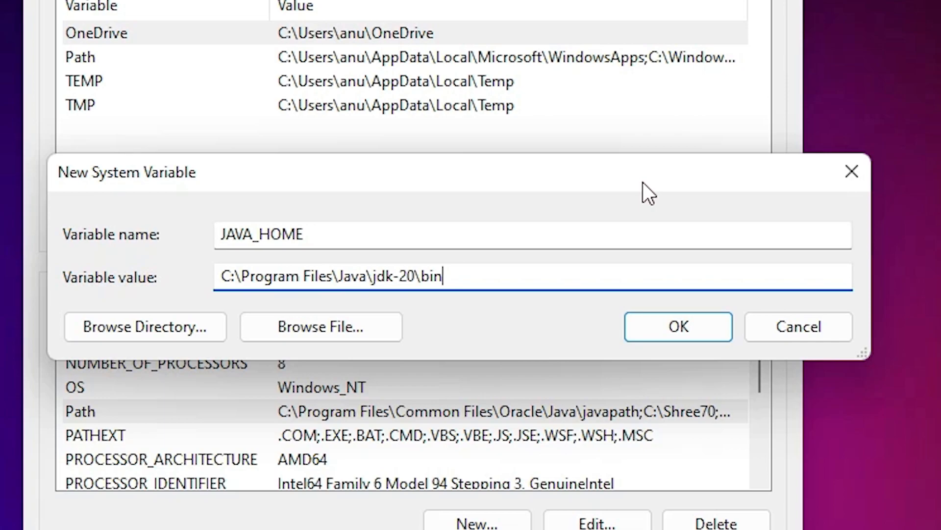
- Shorten the JAVA_HOME value to C:\Program Files\Java\jdk-20, save the variable, and confirm the open environment and system settings dialogs
left_click_drag(420, 277, 444, 280)
left_click(479, 284)
key("BackSpace")
key("BackSpace")
key("BackSpace")
key("BackSpace")
left_click(681, 336)
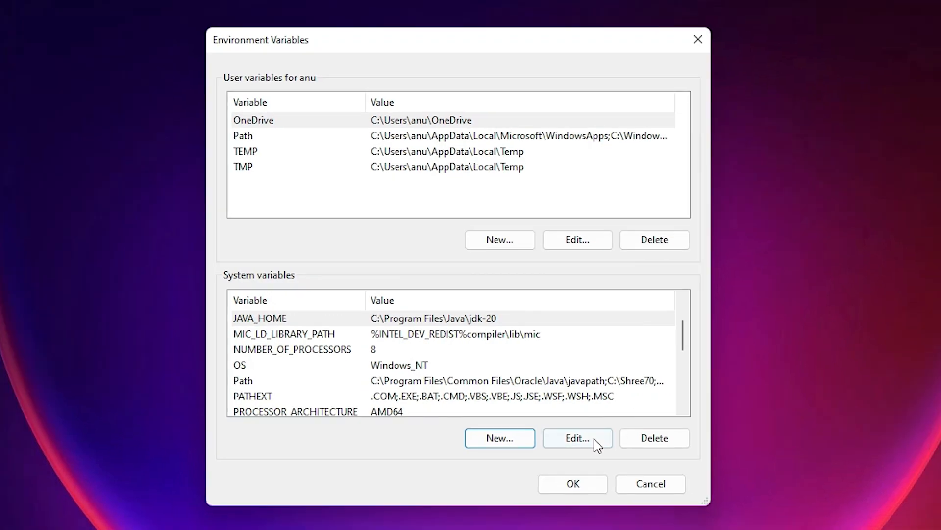
left_click(593, 492)
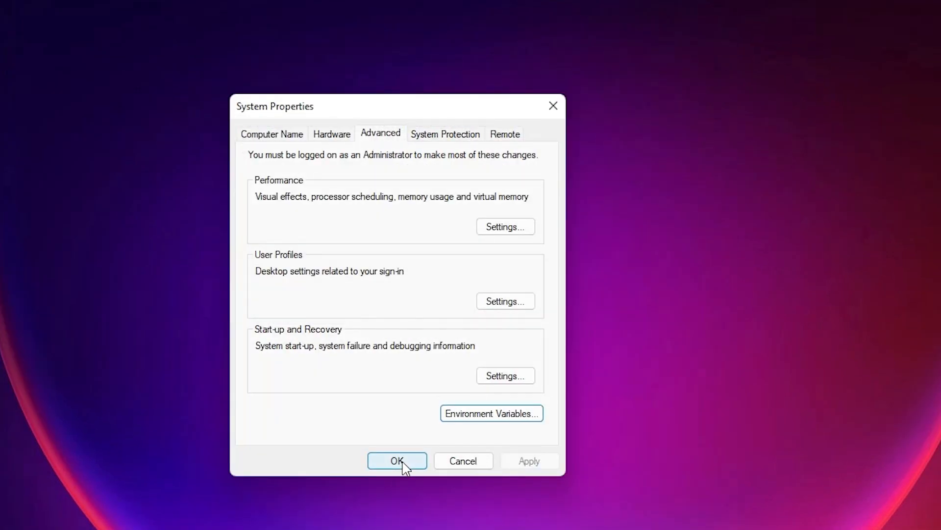
left_click(398, 460)
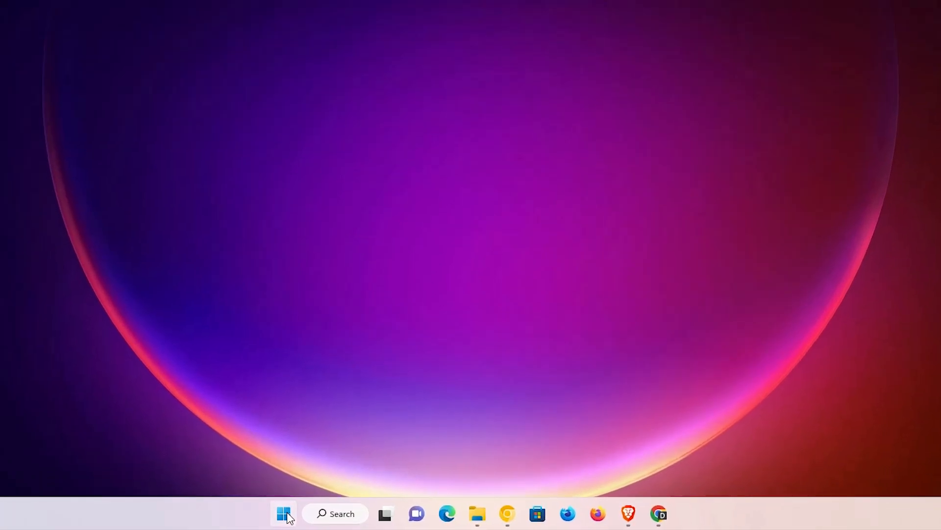
- Open Command Prompt and check the installed Java version with java --version
left_click(284, 514)
type("cmd")
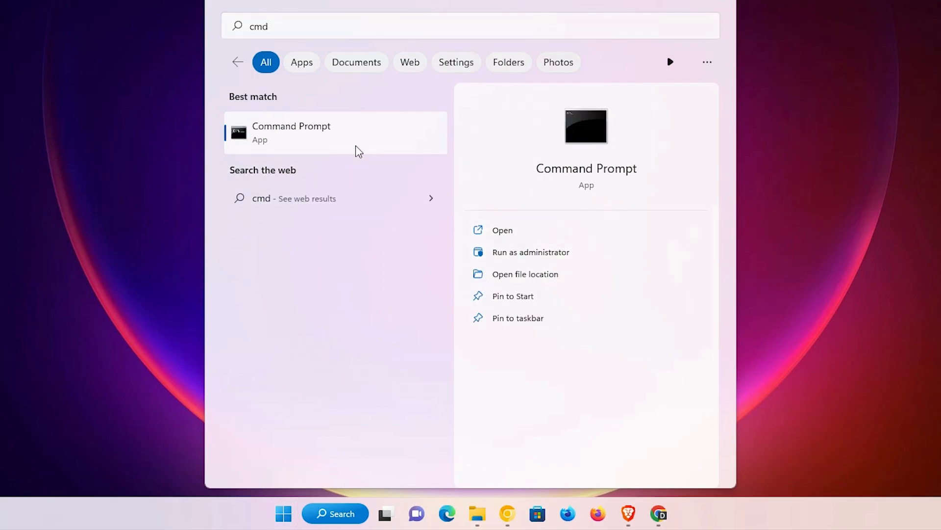
left_click(356, 147)
left_click_drag(321, 24, 511, 158)
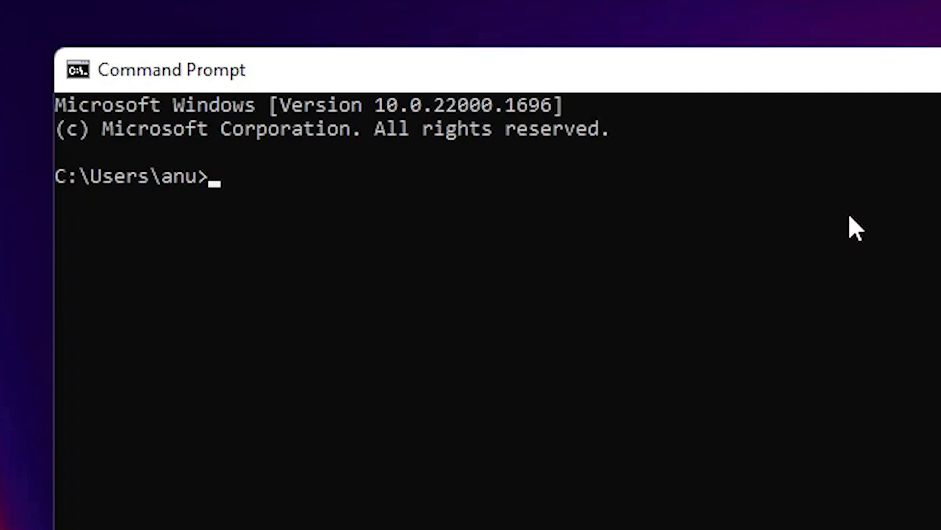
type("java ")
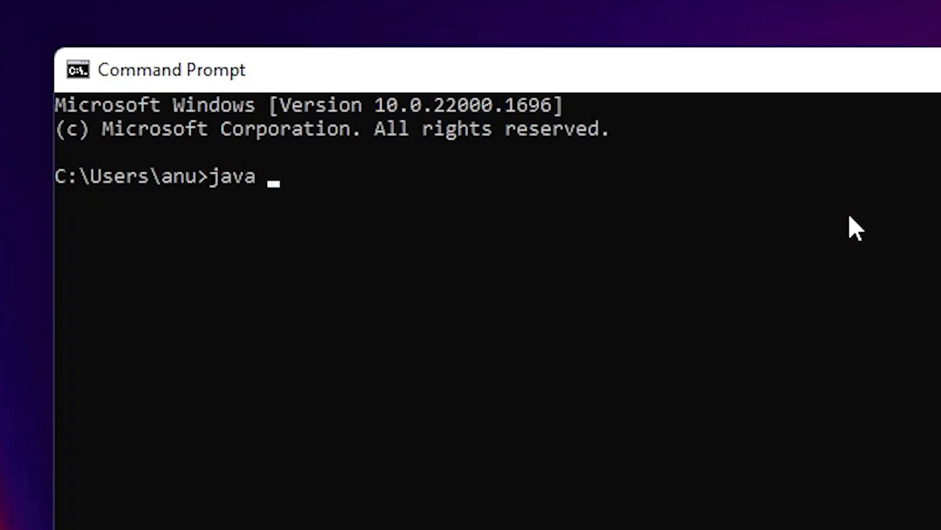
type("--version")
key("Return")
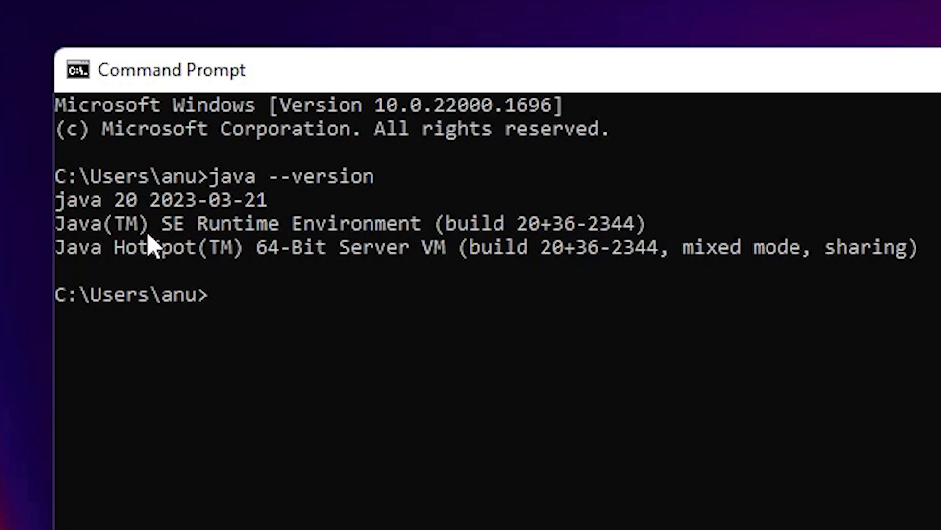
- Check the Java compiler by running javac and javac --version, and close the Command Prompt window
type("javac")
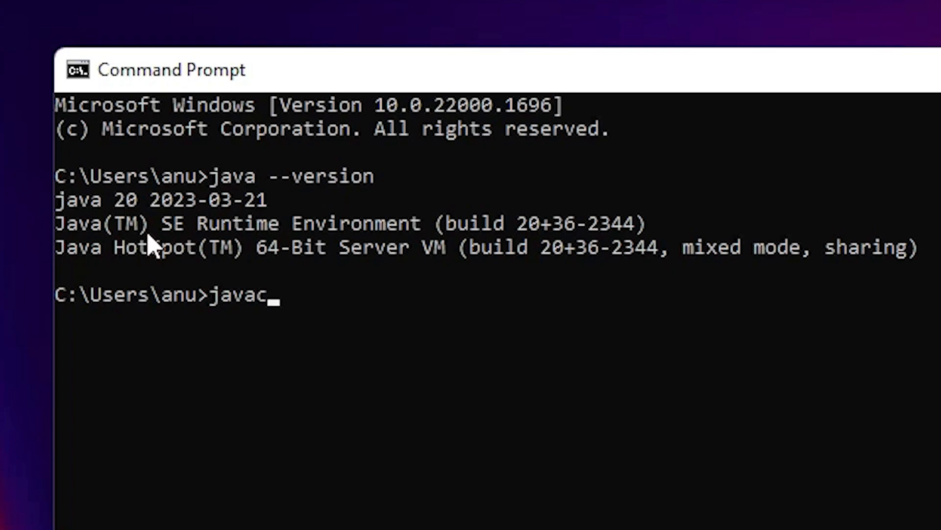
key("Return")
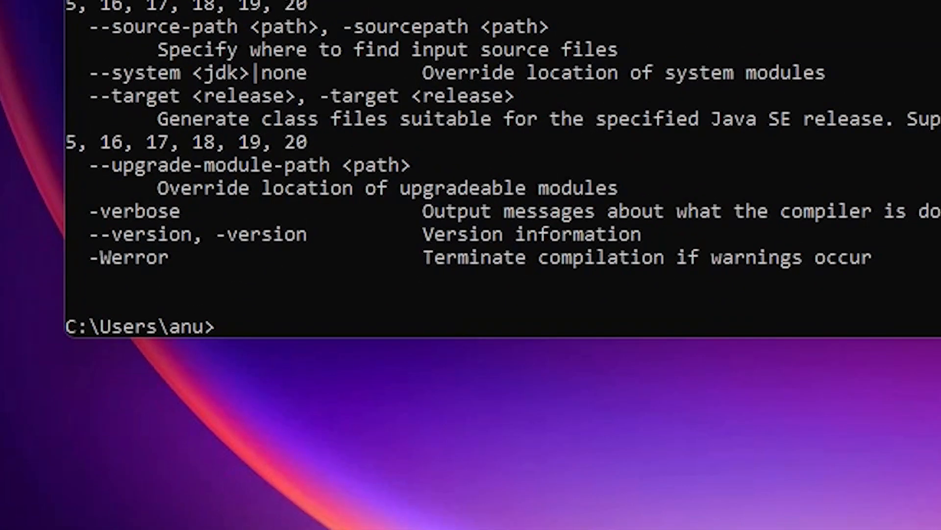
type("java")
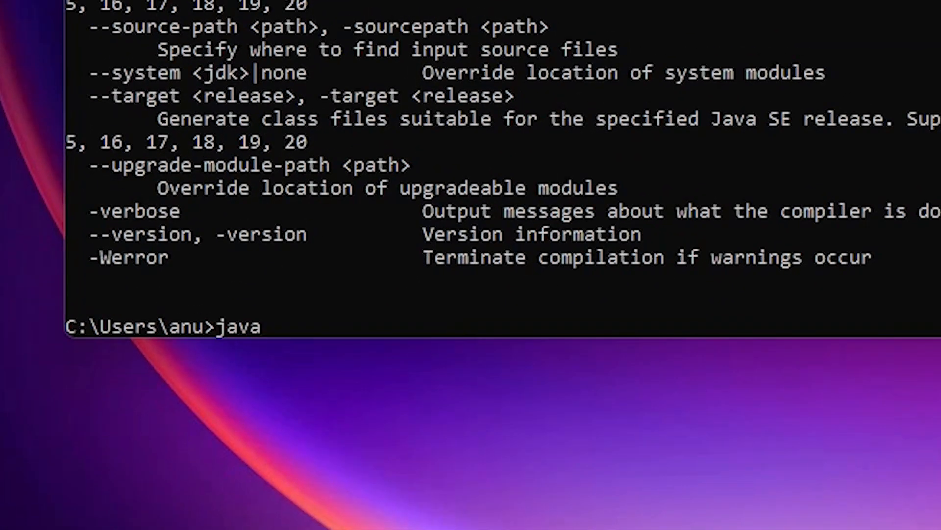
type("c --version")
key("Return")
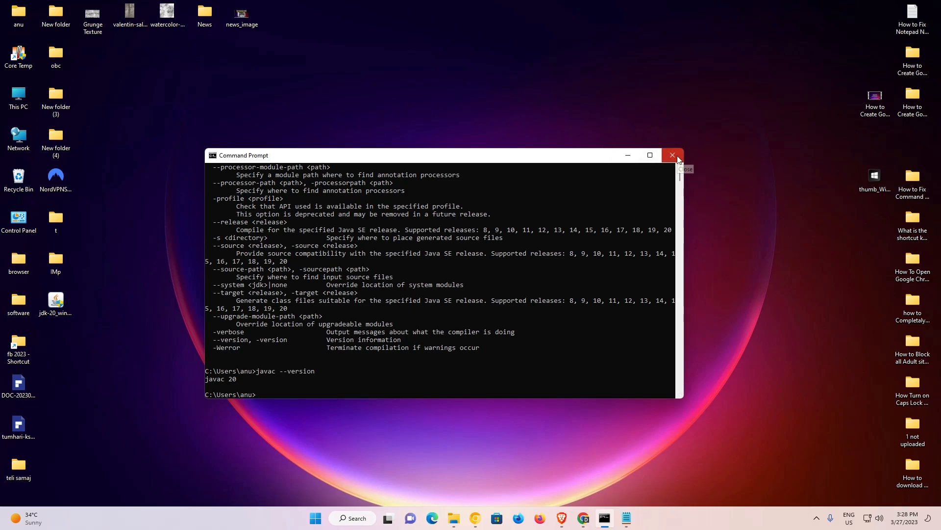
left_click(672, 155)
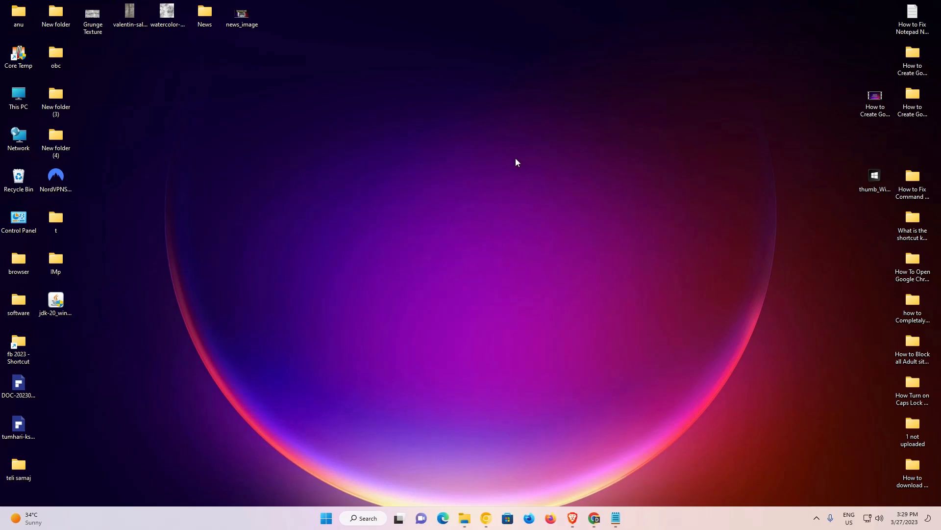
- Create a new folder named test on the desktop
right_click(213, 203)
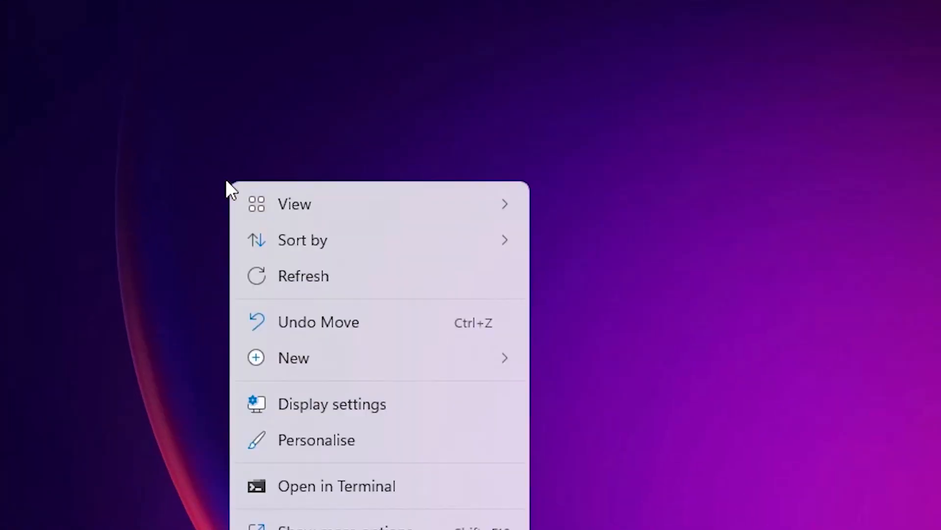
mouse_move(329, 370)
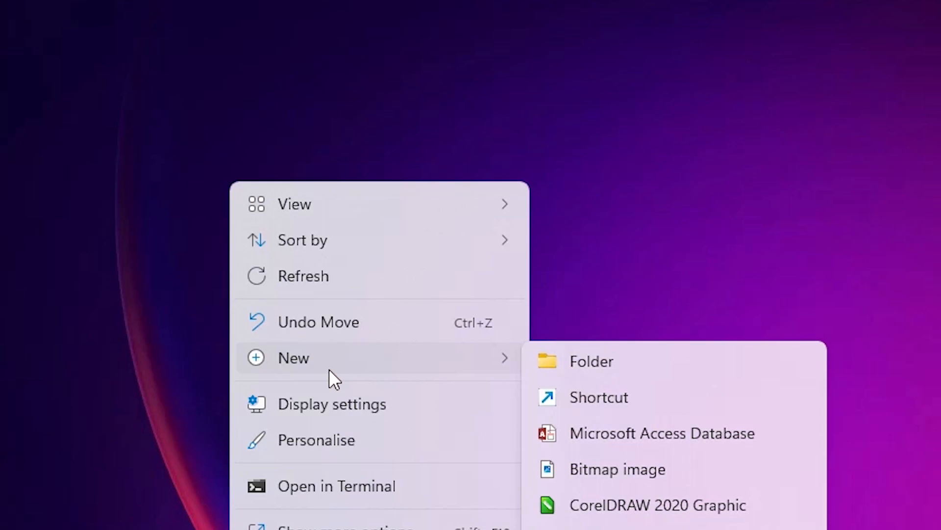
left_click(562, 355)
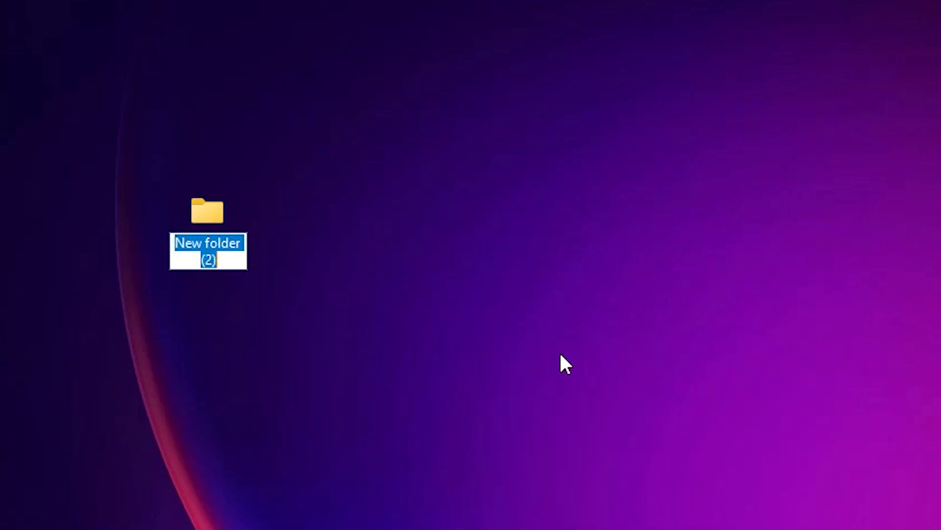
type("test")
key("Return")
left_click(594, 205)
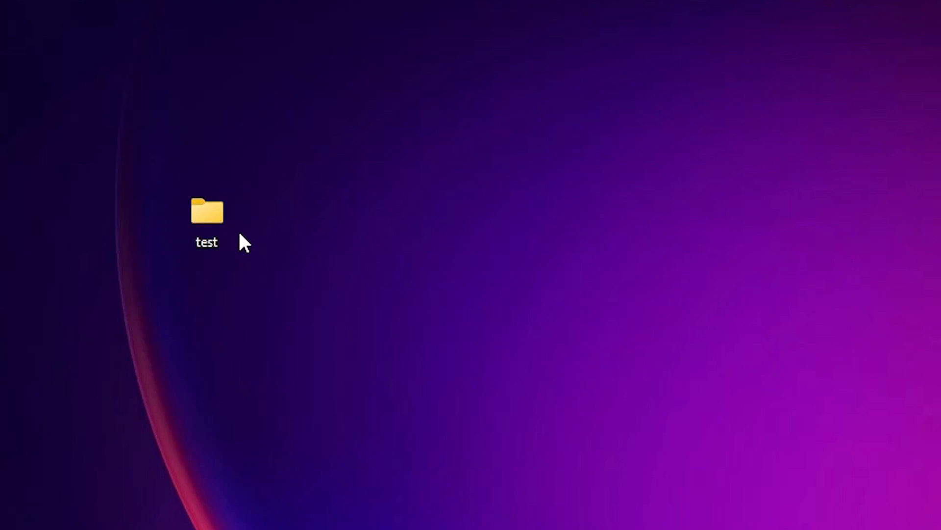
- Open the test folder and create a text document in it, keeping the default name New Text Document
double_click(225, 229)
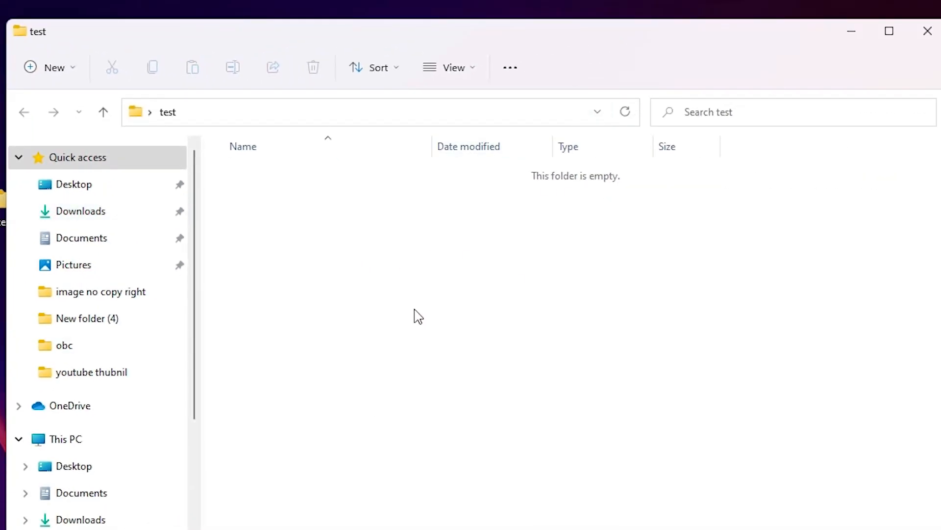
right_click(298, 267)
mouse_move(395, 390)
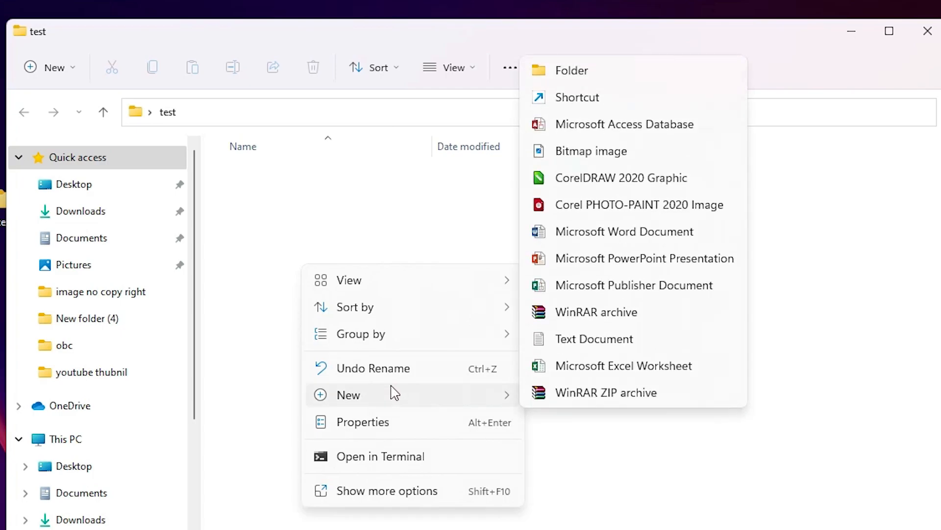
left_click(583, 338)
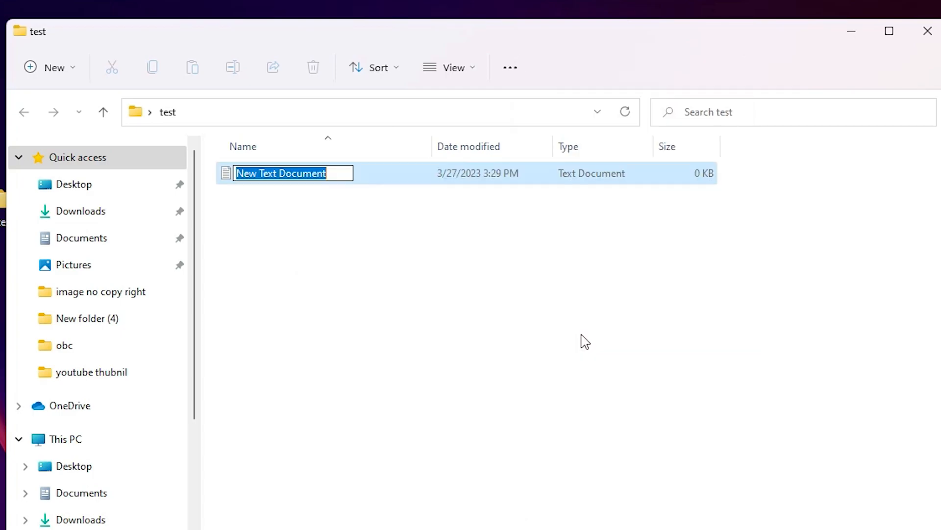
key("Return")
left_click(562, 323)
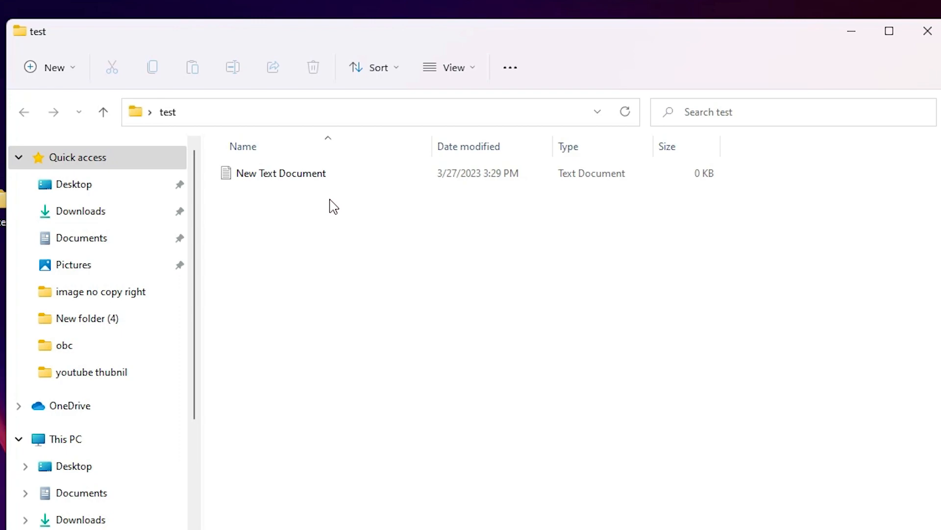
- Turn on the display of file name extensions in the test folder
left_click(476, 72)
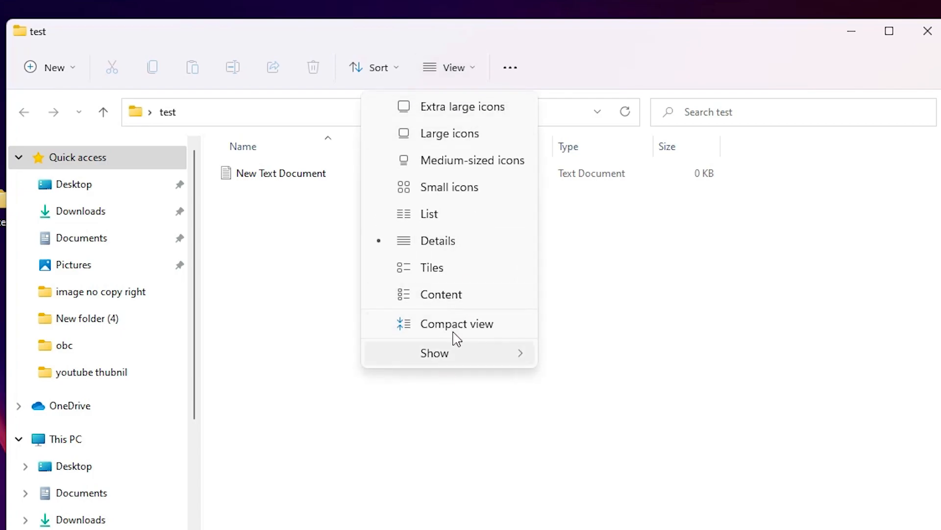
mouse_move(451, 364)
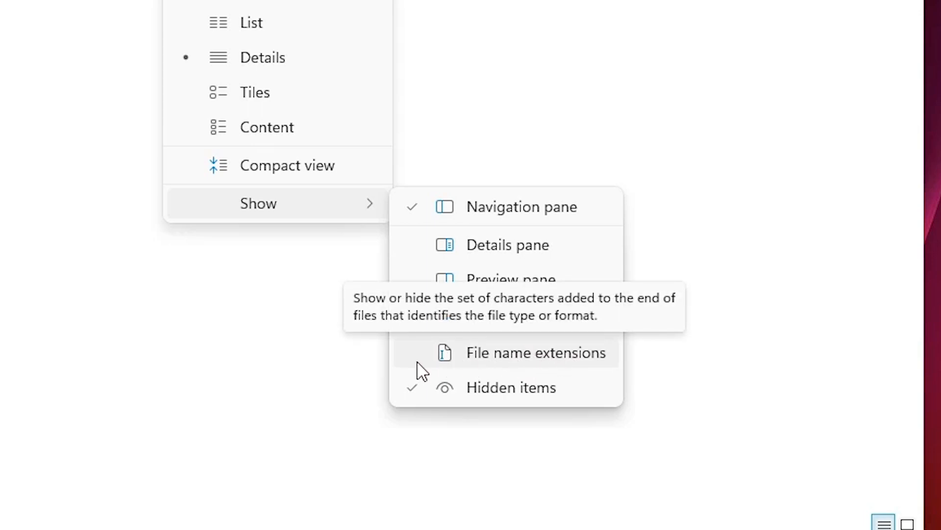
left_click(478, 362)
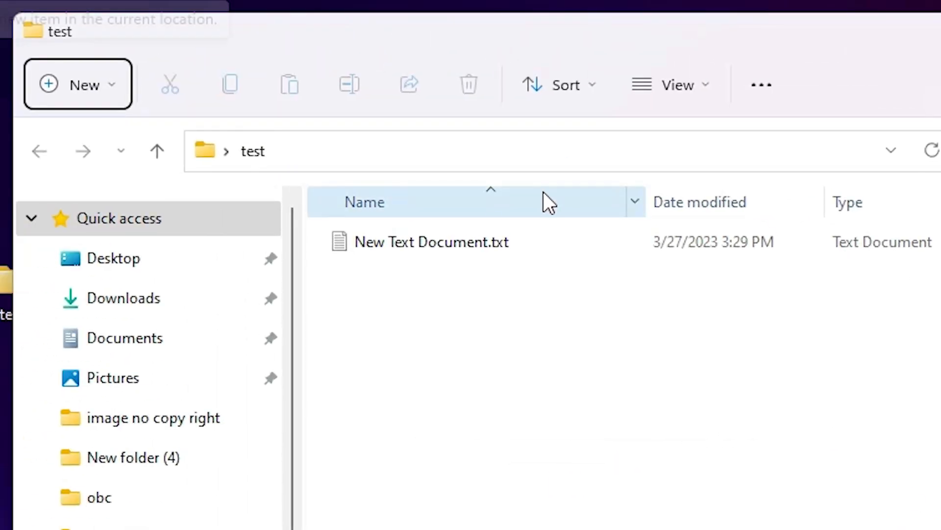
- Rename New Text Document.txt to the author's first name with the extension .java, accepting the extension change
left_click(496, 246)
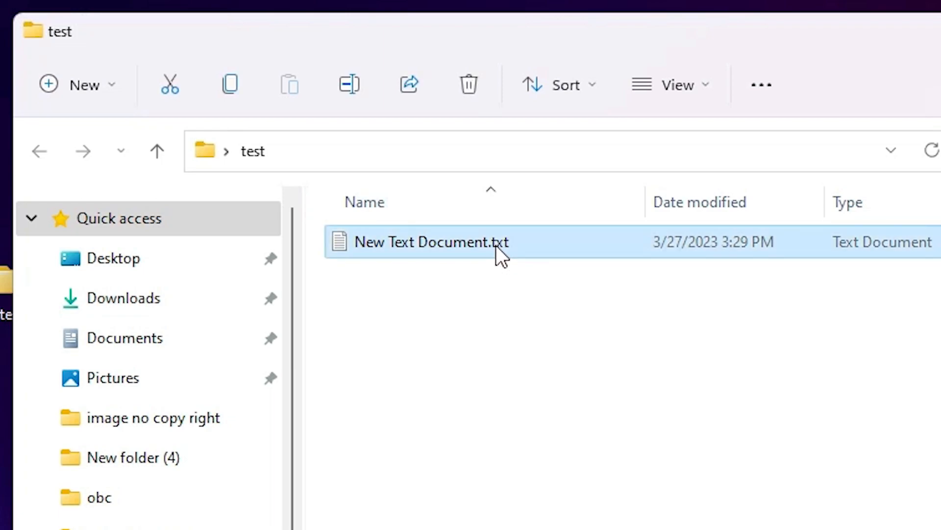
right_click(458, 245)
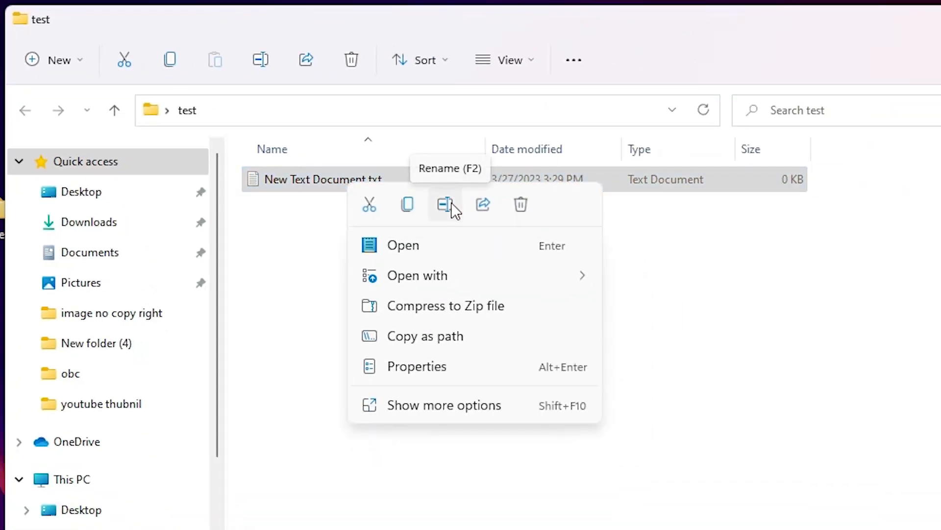
left_click(451, 202)
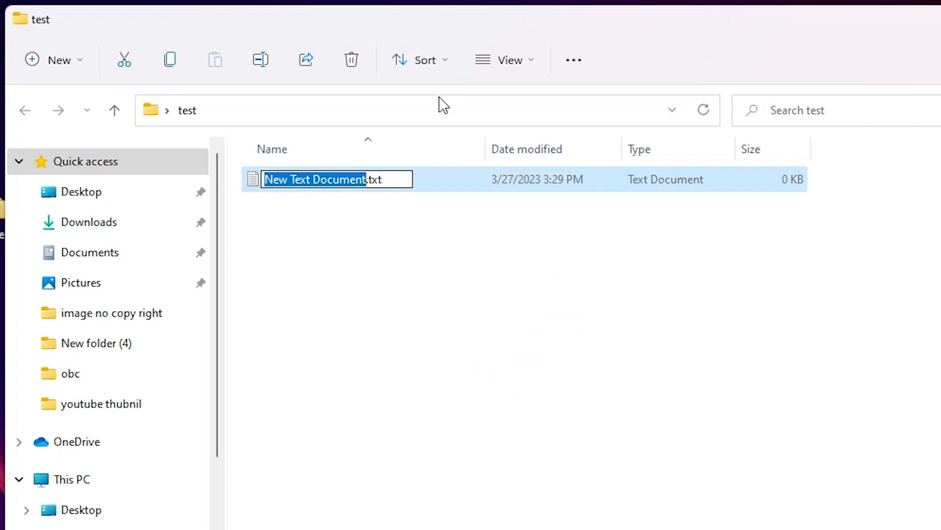
type("Abhijit")
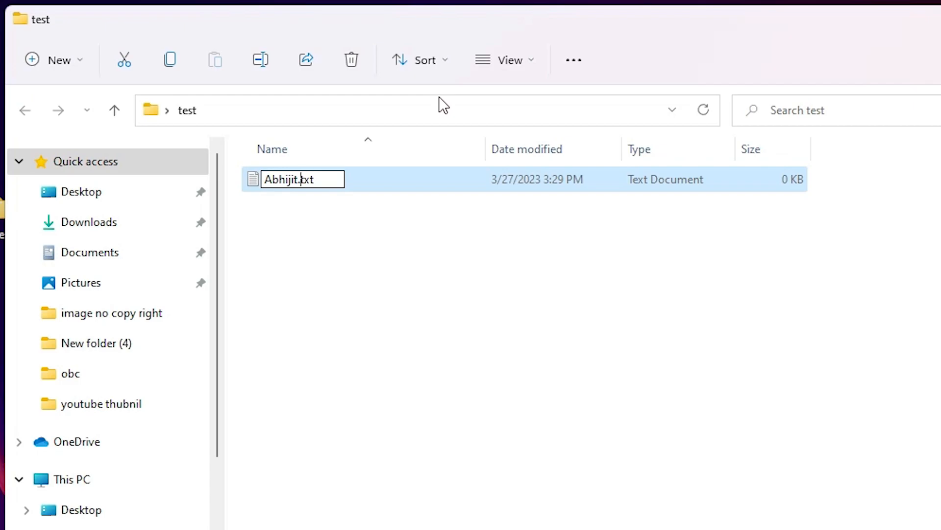
key("shift+Right")
key("shift+Right")
key("shift+Right")
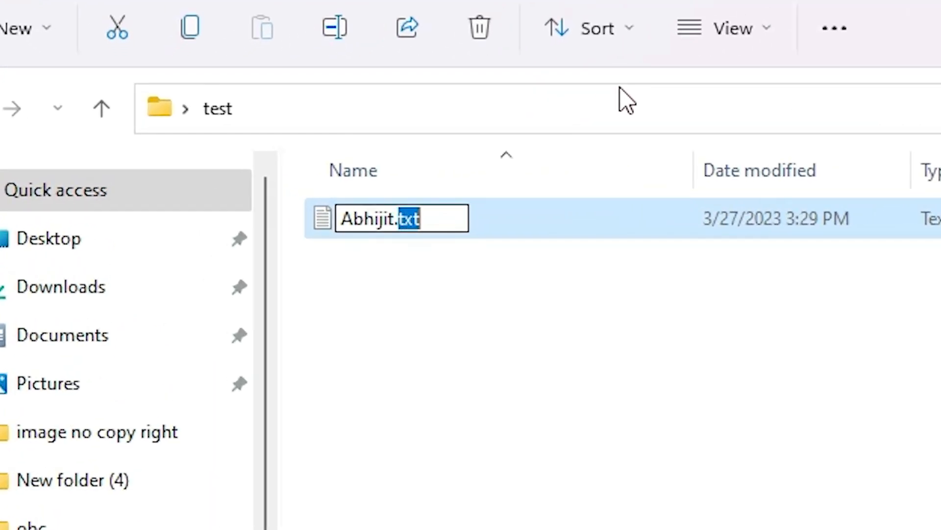
type("java")
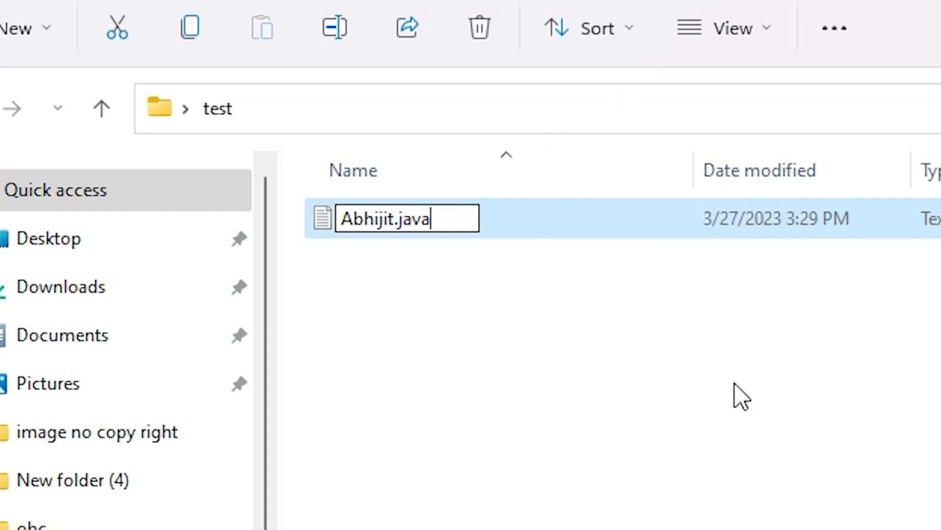
key("Return")
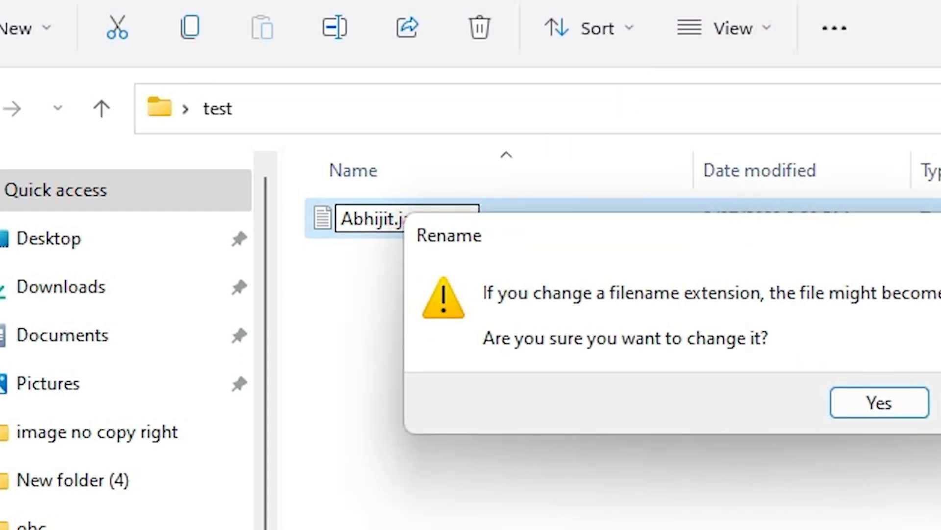
left_click(896, 403)
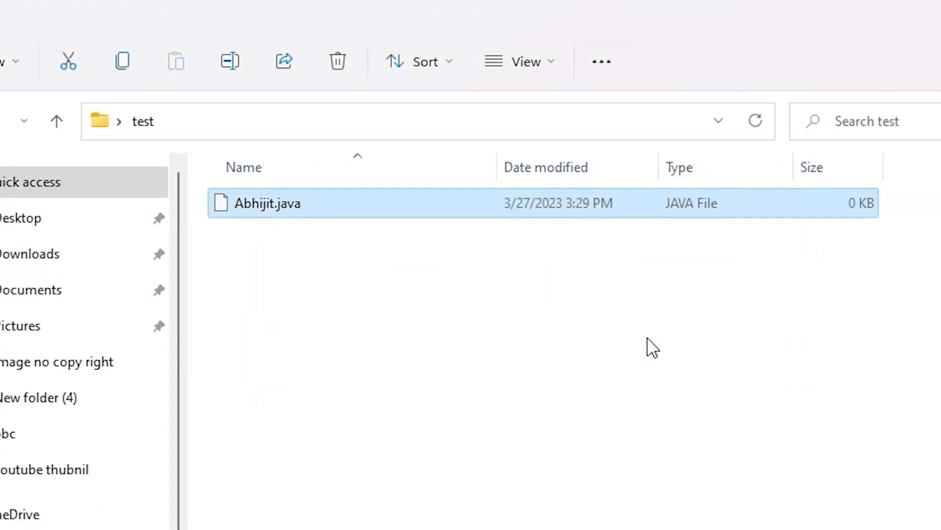
- Open the .java file with Notepad, without making it the default app for .java files
mouse_move(295, 208)
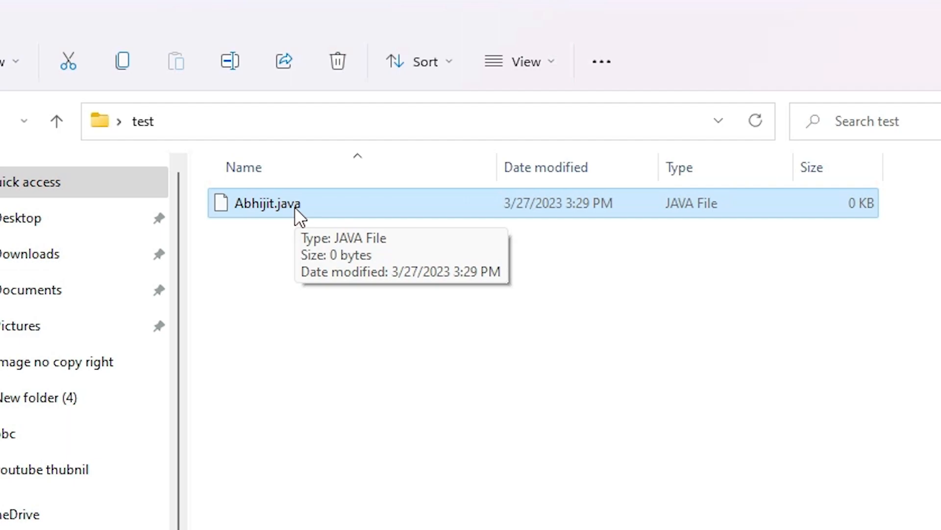
right_click(296, 207)
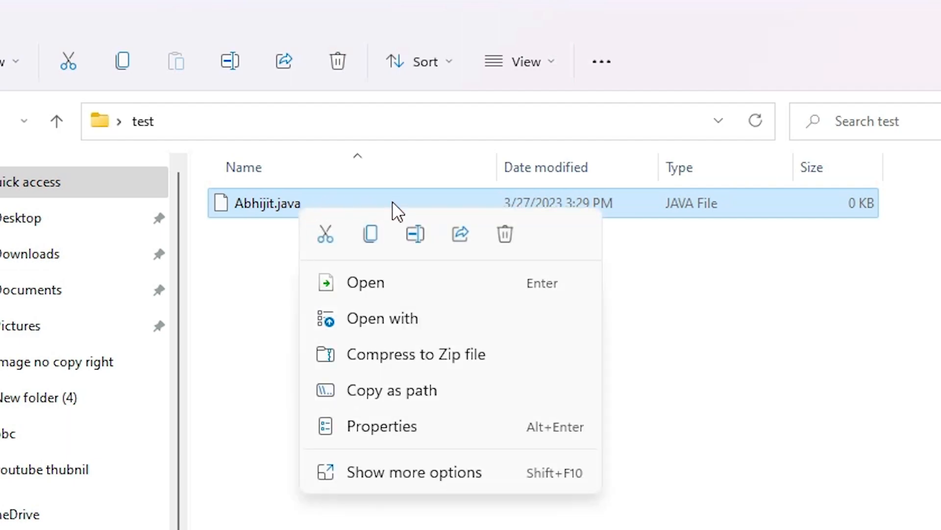
left_click(400, 324)
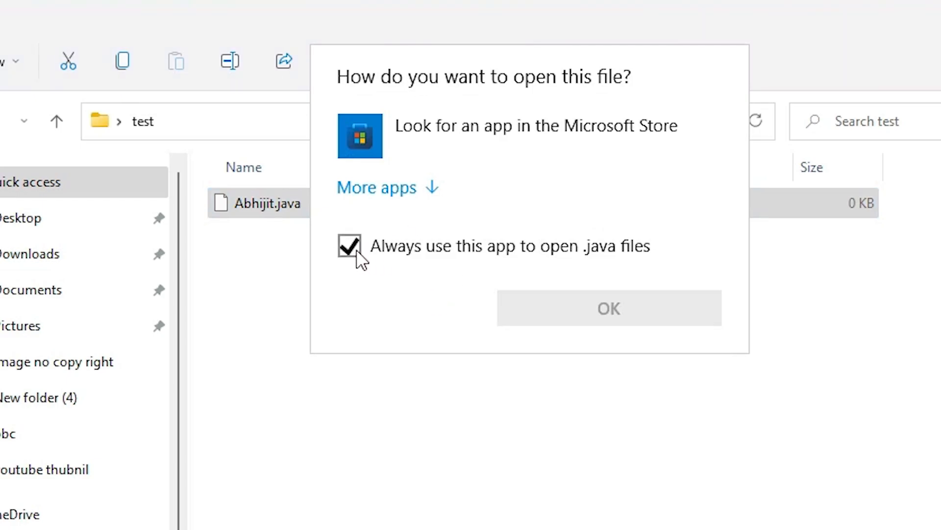
left_click(353, 251)
left_click(414, 191)
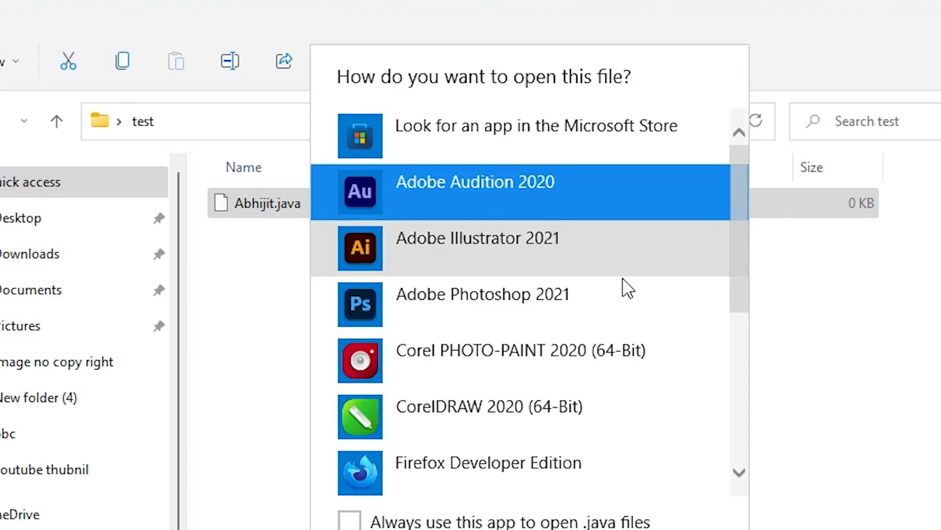
scroll(502, 431, "down", 5)
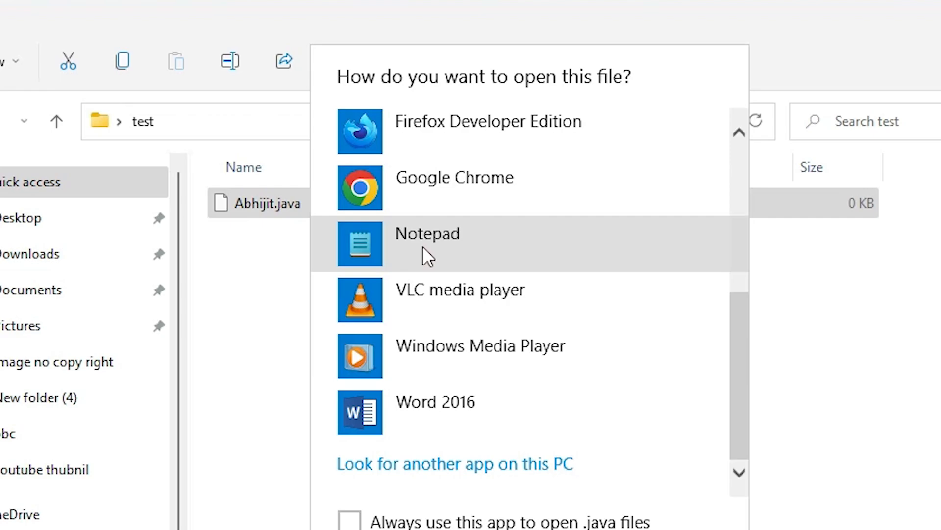
double_click(422, 247)
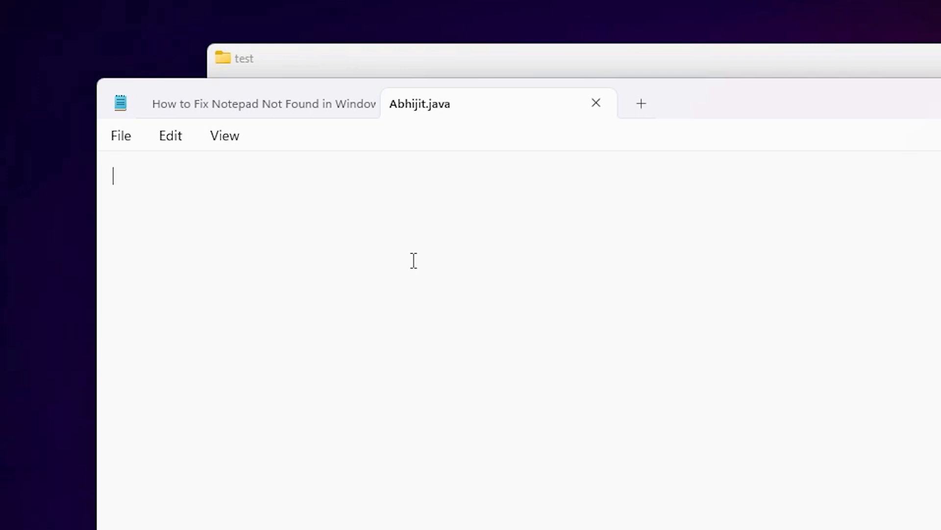
- Write a class named like the file whose main method prints "Hello, Java" with System.out.println, and save the file
type("class Abhijit{      public static void main(String []args){      System.out.println(\"Hello, Java\");     }  }")
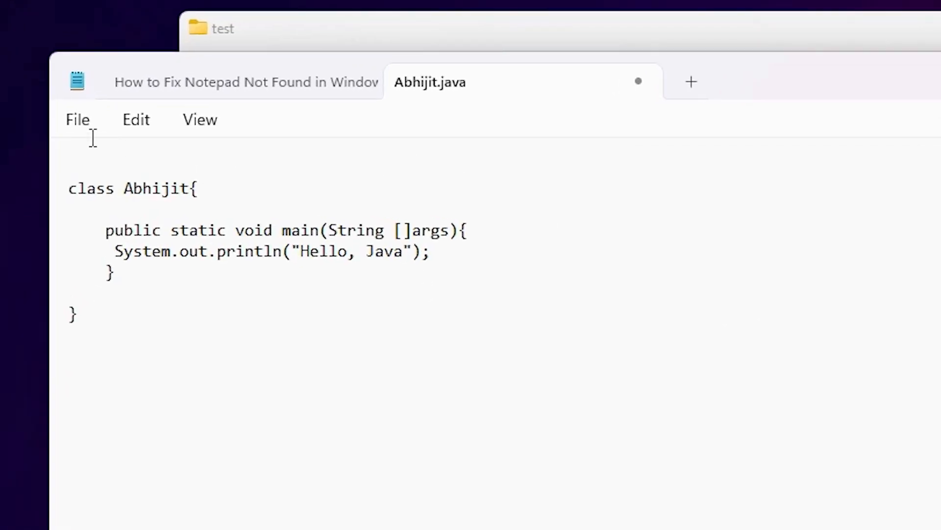
left_click(119, 136)
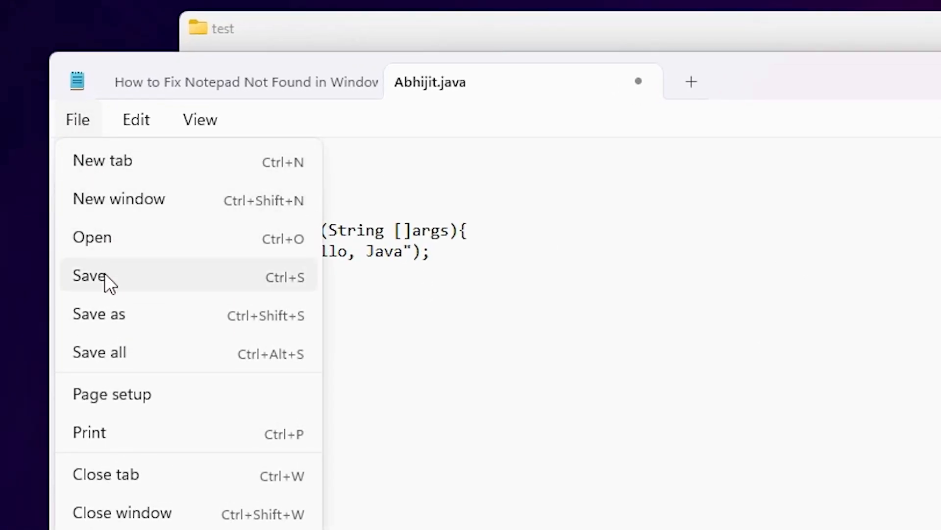
left_click(105, 273)
left_click_drag(301, 251, 404, 255)
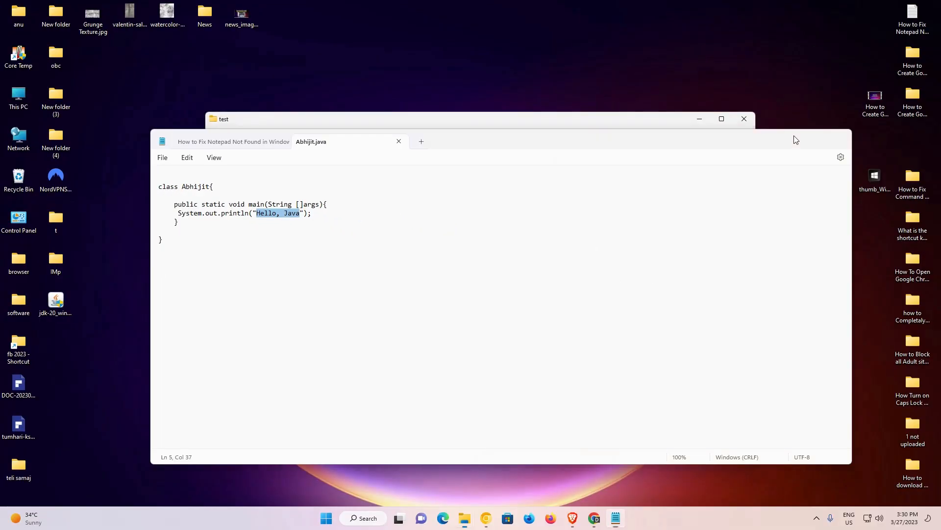
- Clear the Notepad and test folder windows off the desktop and open Command Prompt beside the test folder
left_click(794, 138)
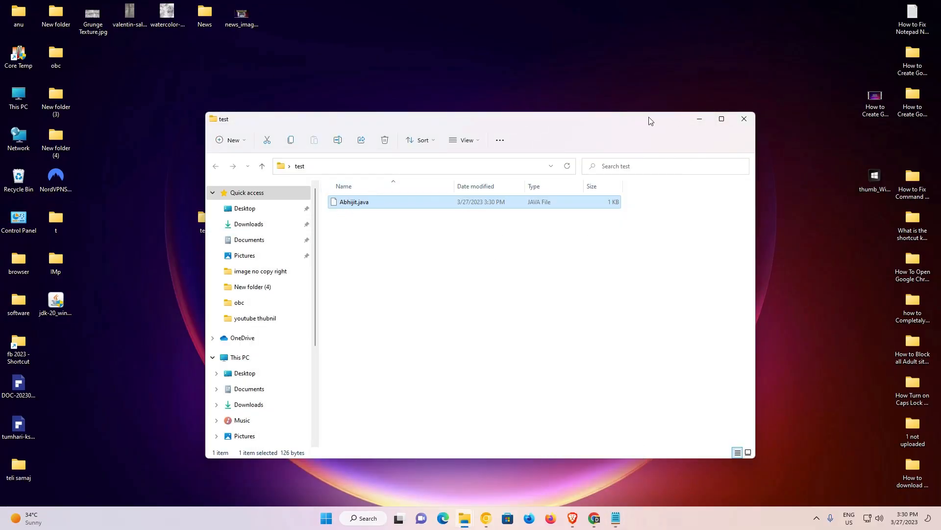
left_click(738, 118)
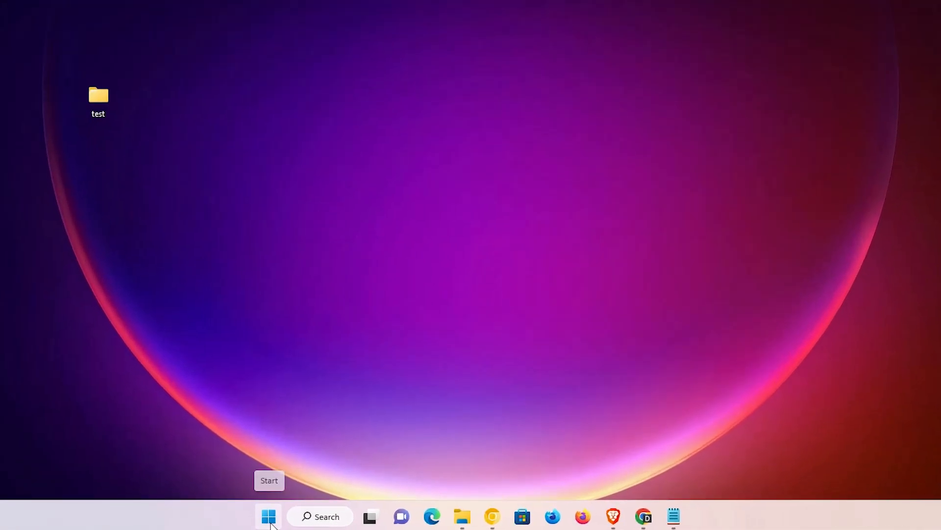
left_click(327, 520)
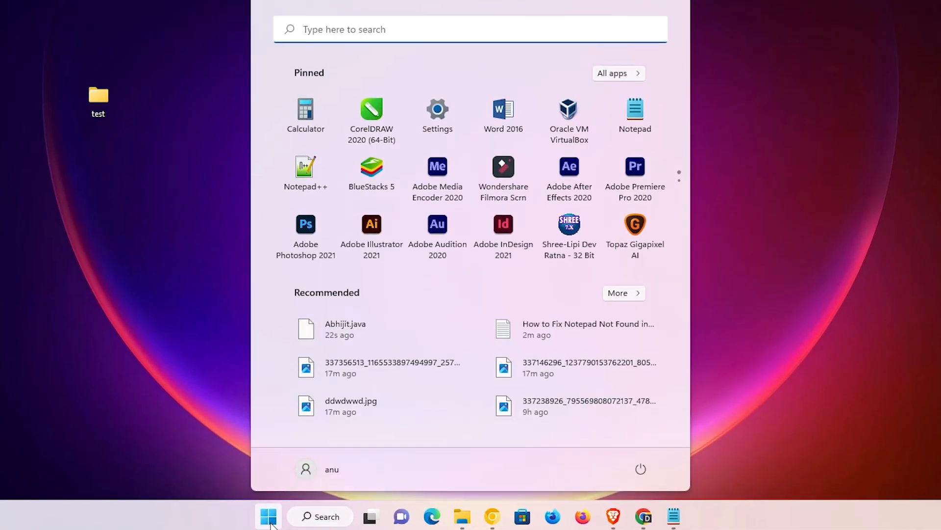
type("cmd")
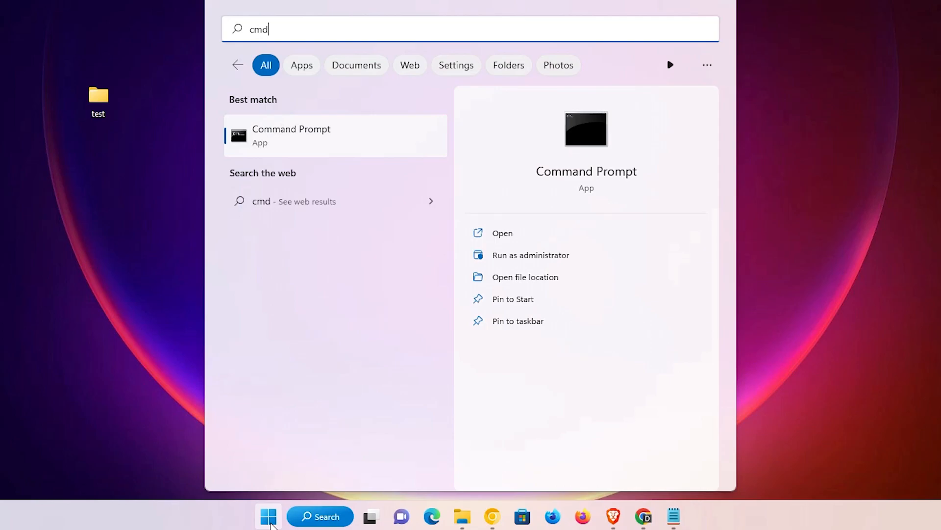
key("Return")
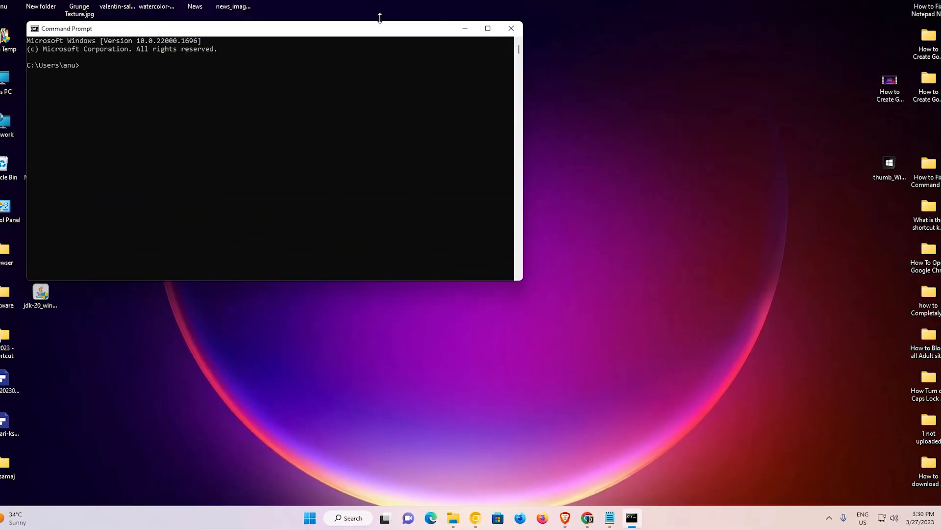
left_click_drag(317, 46, 556, 156)
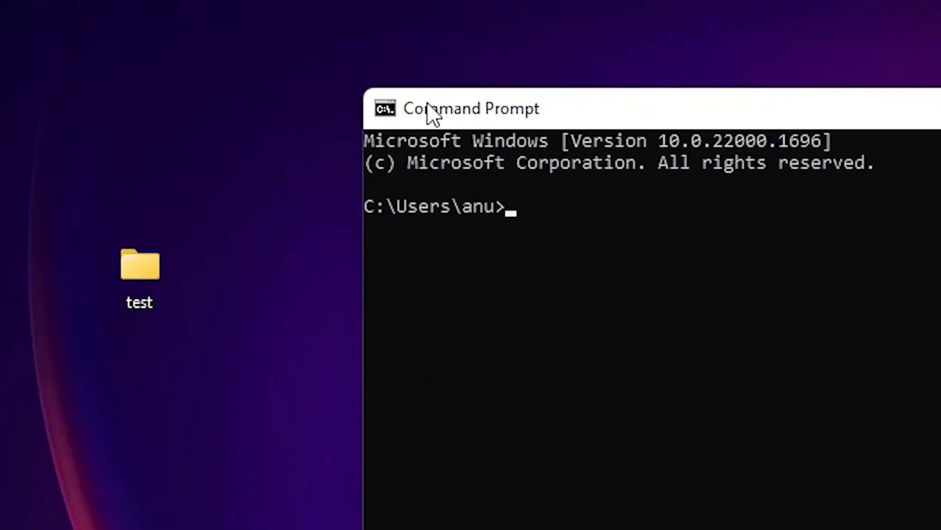
- Change the Command Prompt directory with cd to the path of the test folder on the desktop
type("cd")
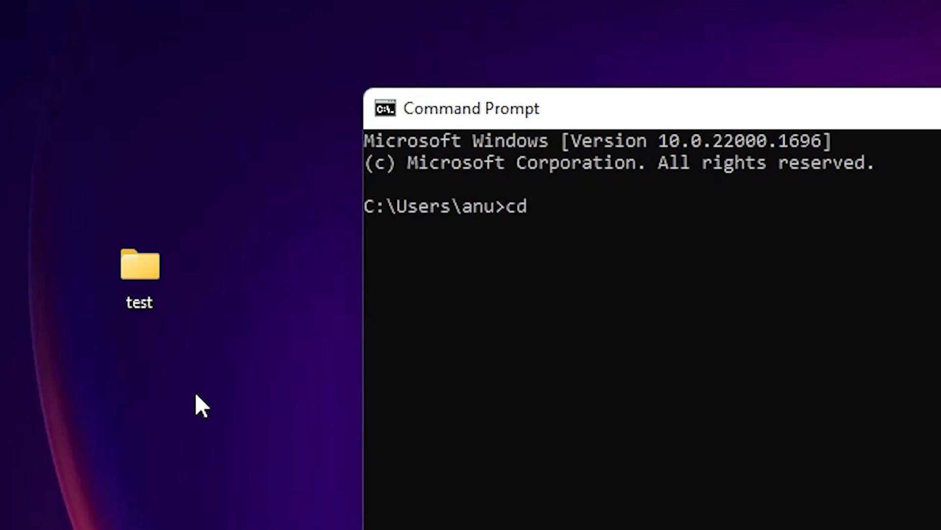
left_click(139, 271)
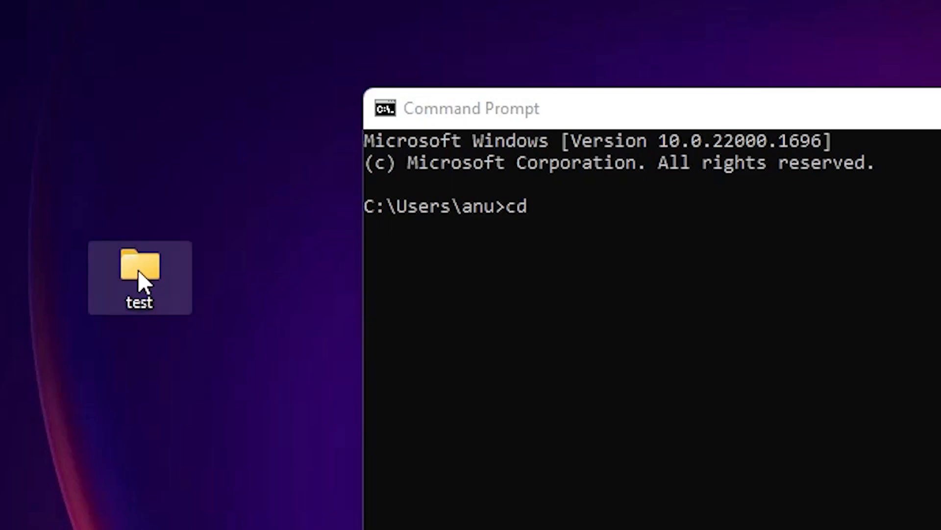
left_click_drag(143, 275, 553, 366)
left_click_drag(541, 255, 557, 233)
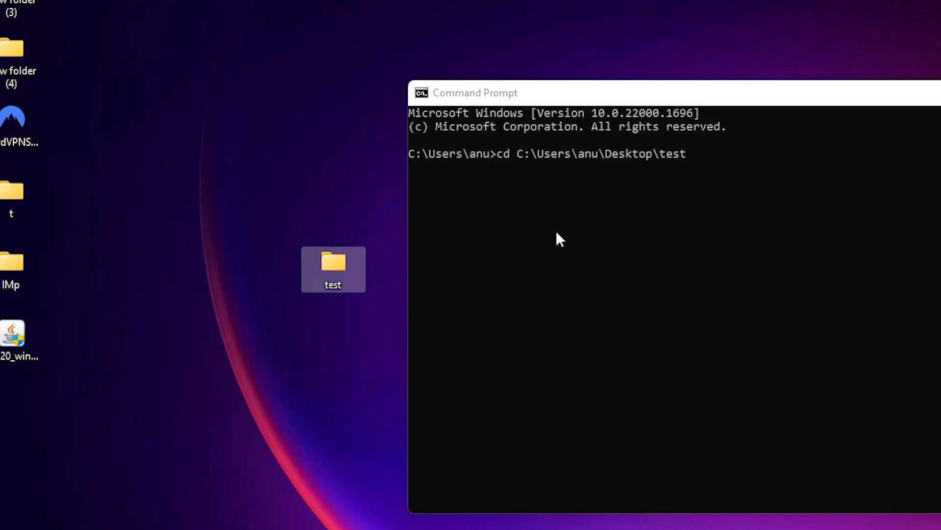
key("Return")
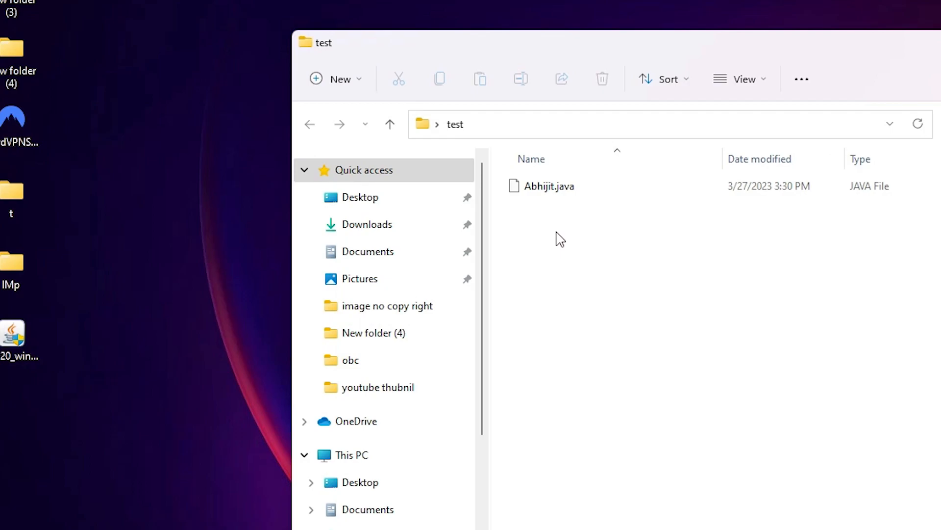
left_click(939, 42)
left_click(610, 307)
left_click_drag(334, 265, 205, 267)
left_click(635, 256)
key("Return")
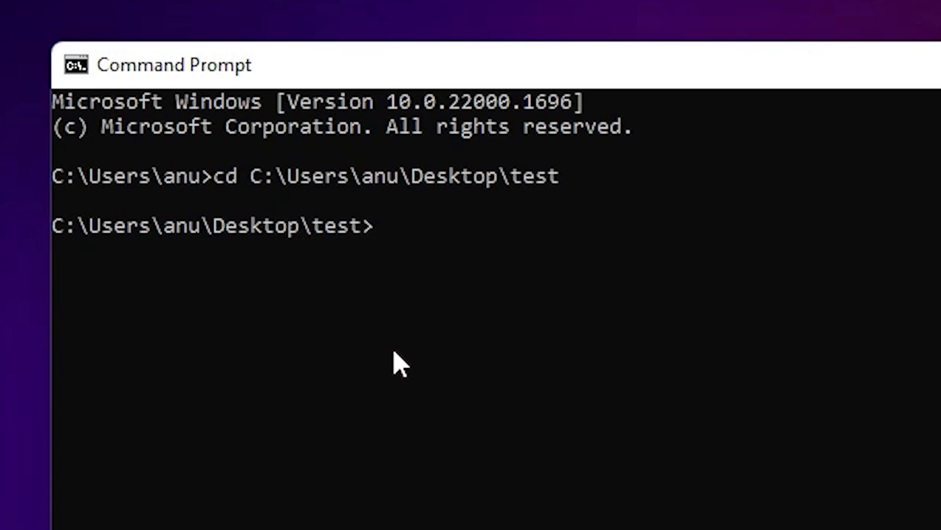
- Compile the .java source file in the test folder with javac and run the resulting class with java
type("jav")
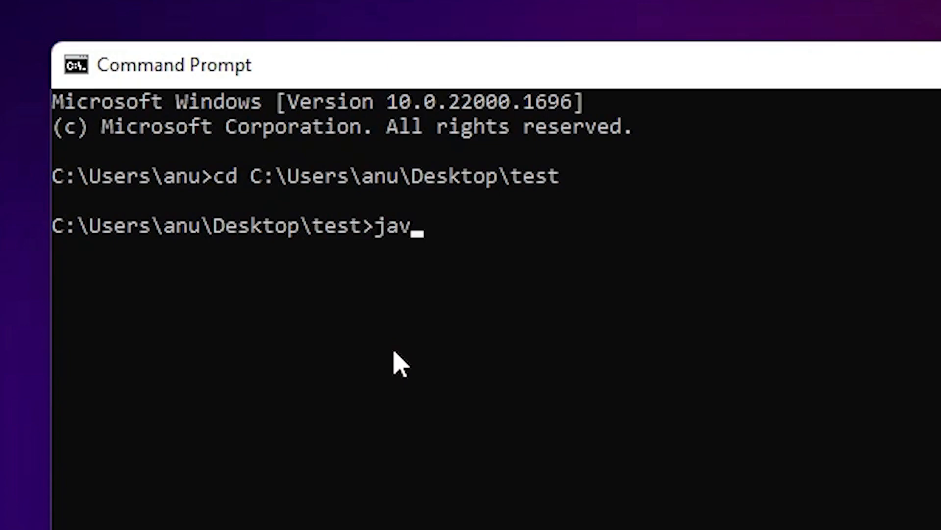
key("BackSpace")
type("vac Ab")
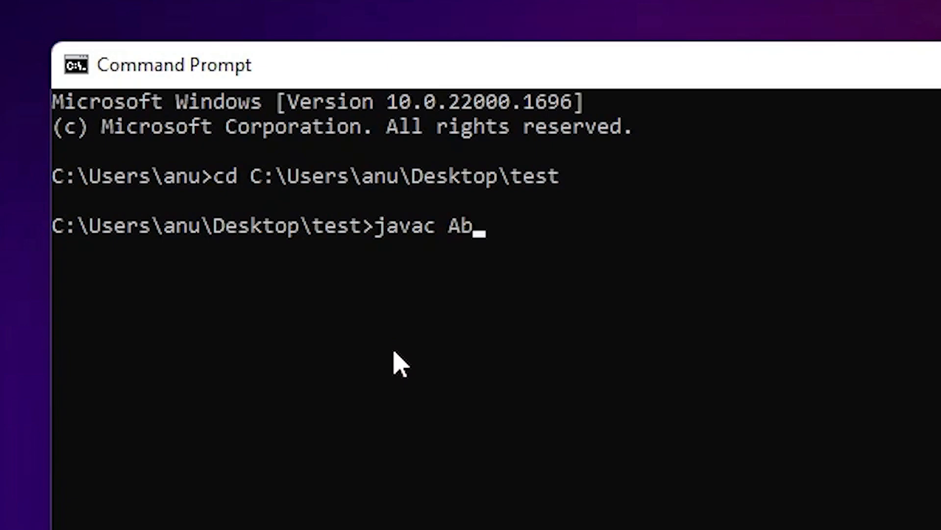
type("hijit.java")
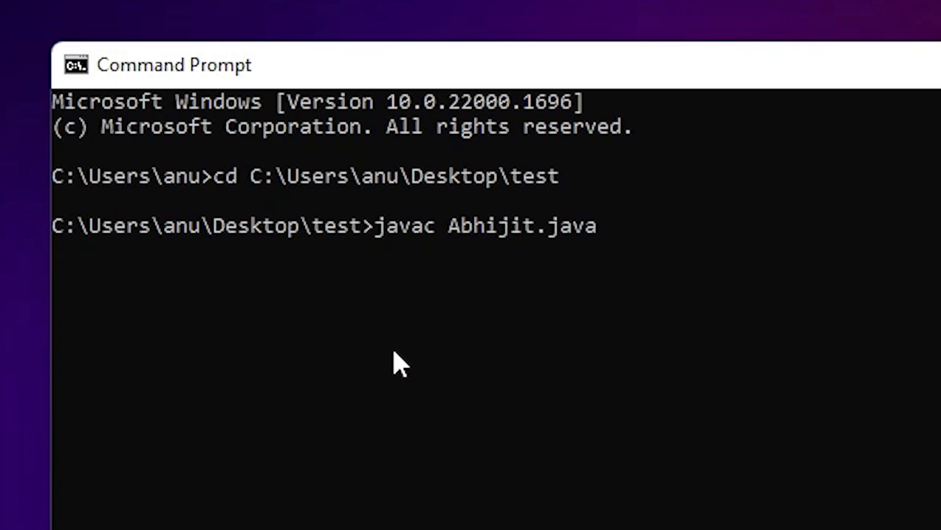
key("Return")
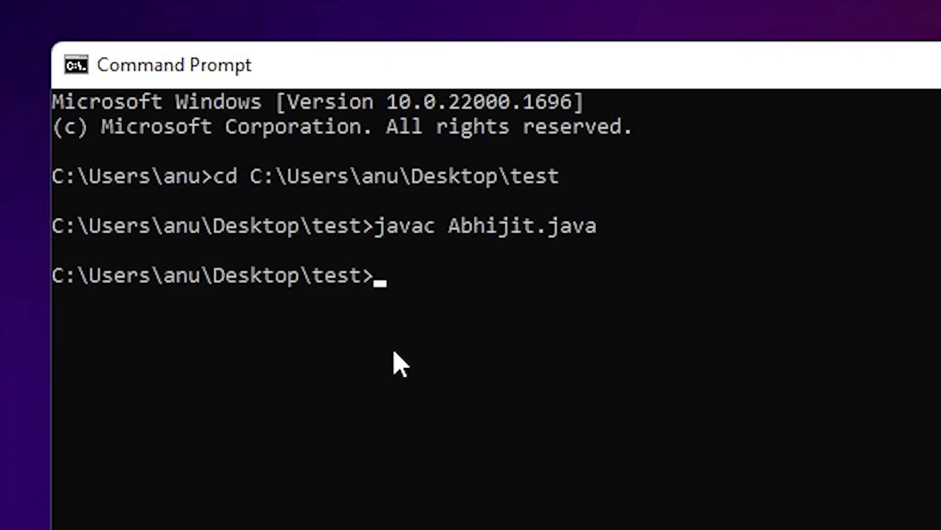
type("java Abhijit")
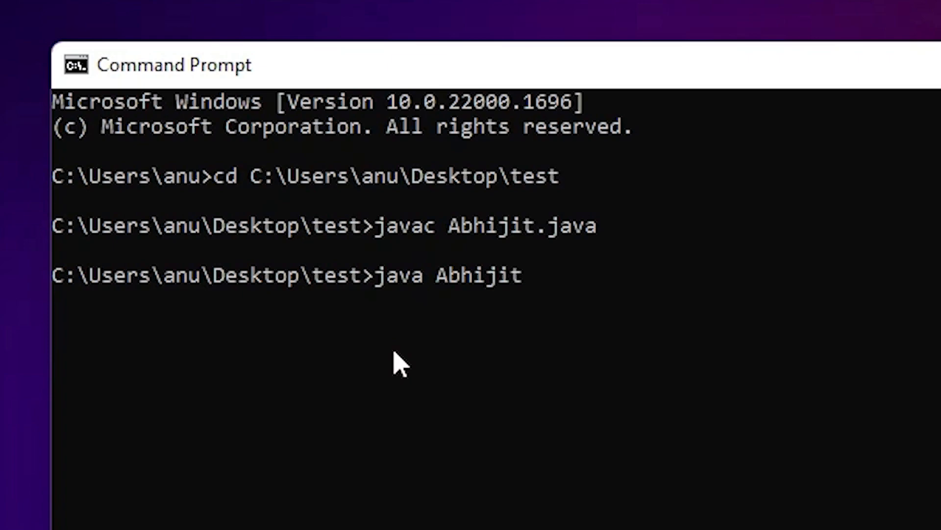
key("Return")
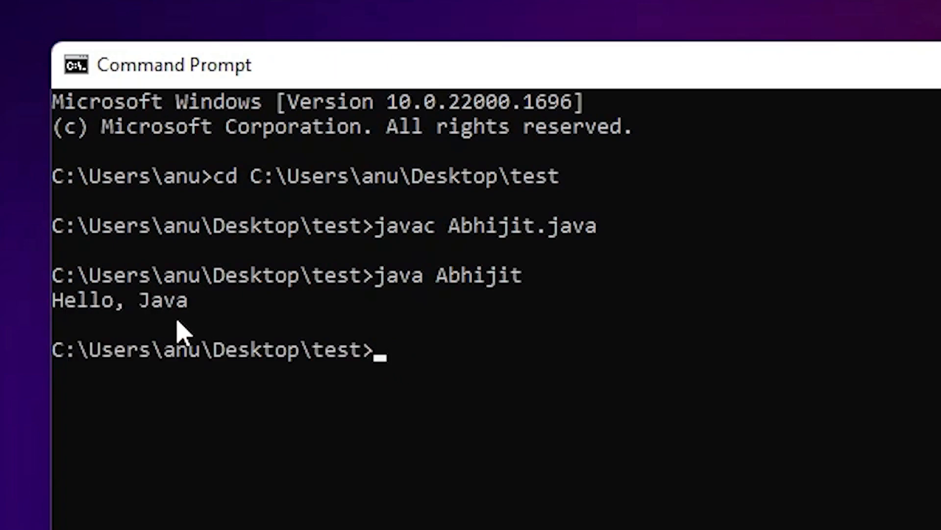